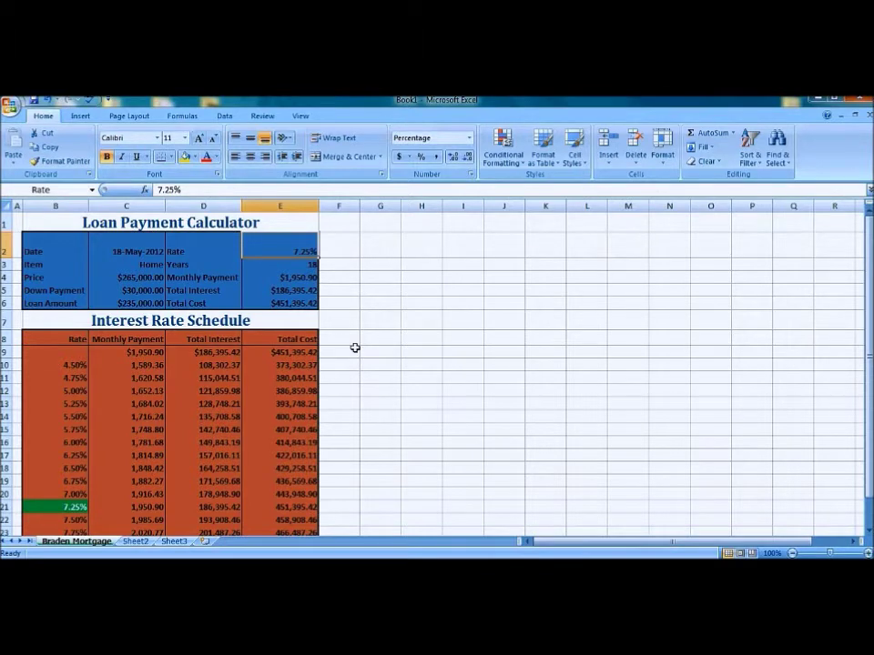
Try a 5.25% rate in cell E2, then change it to 5.75%.
type("5.25")
key("Return")
key("Up")
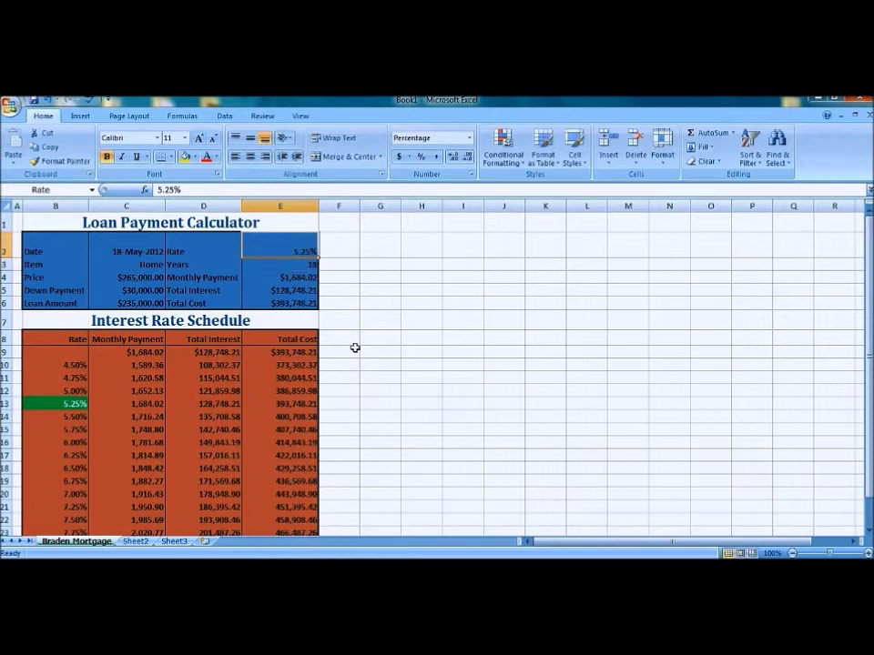
type("5.75")
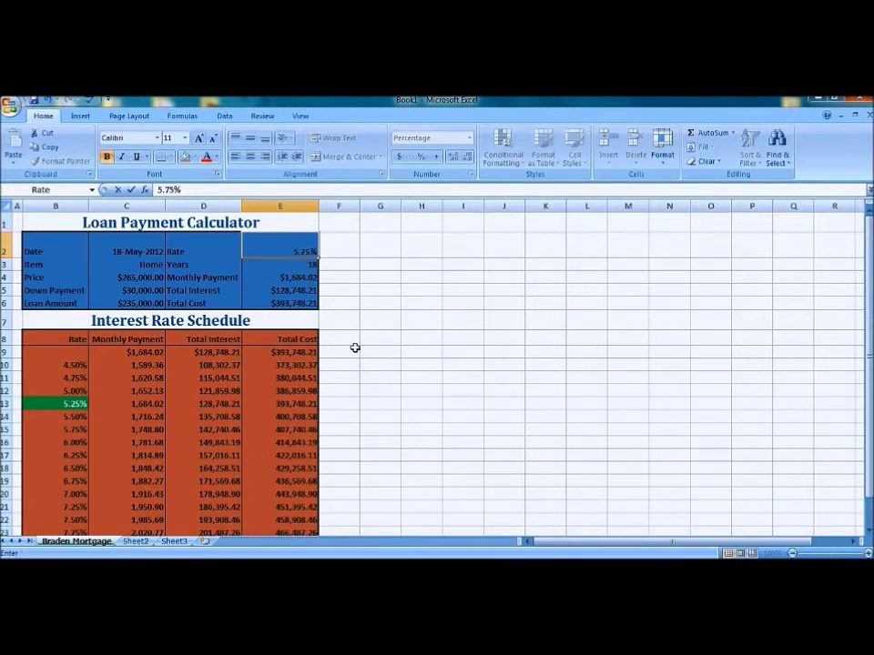
key("Return")
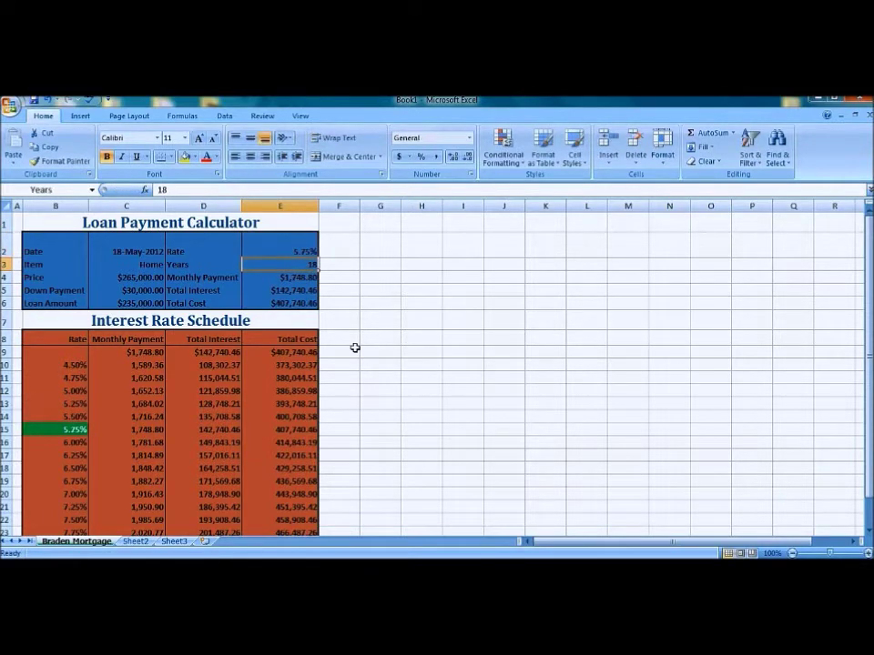
Set the width of column F to 1.57.
left_click(338, 206)
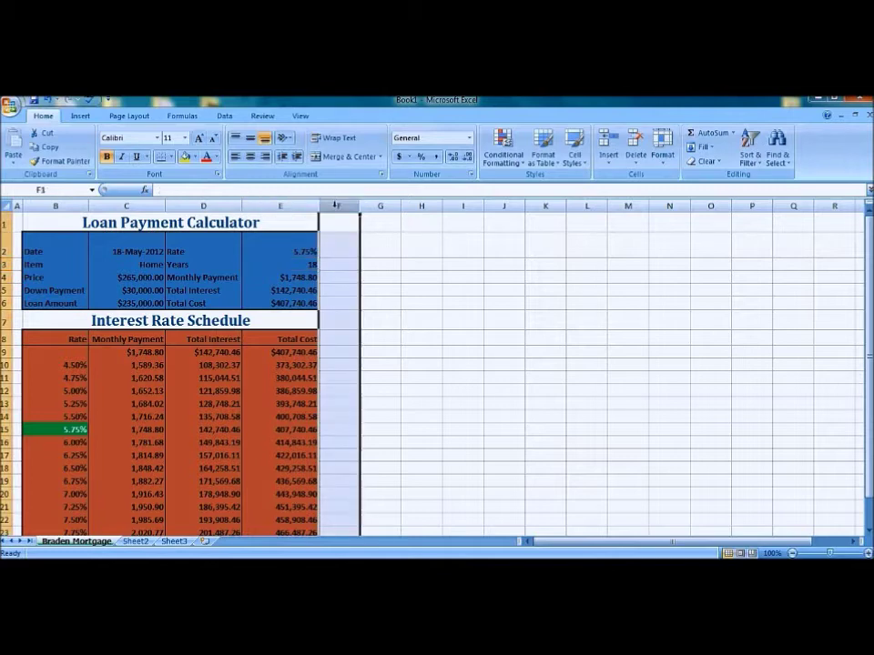
right_click(338, 206)
left_click(405, 332)
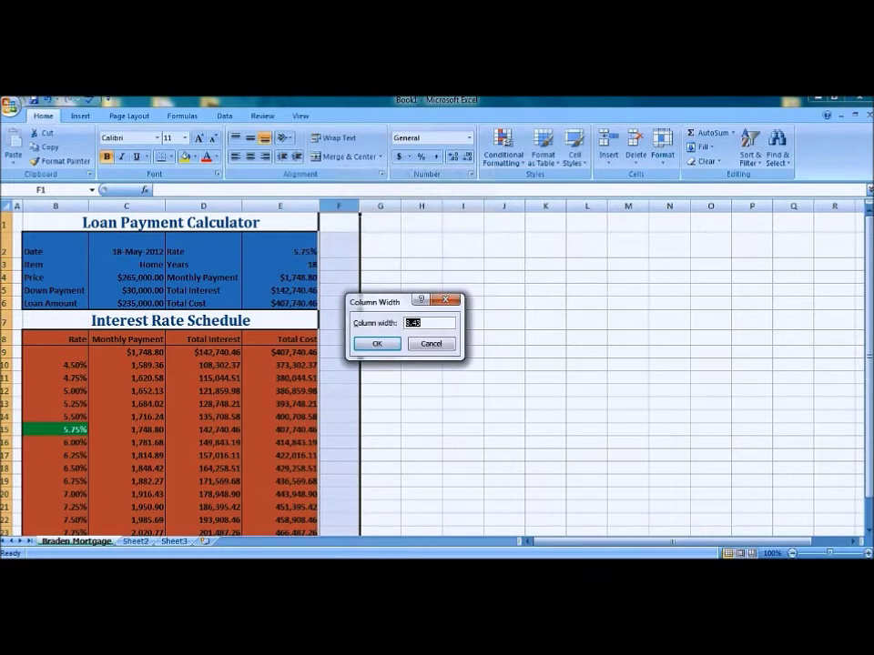
type("1.75")
key("BackSpace")
key("BackSpace")
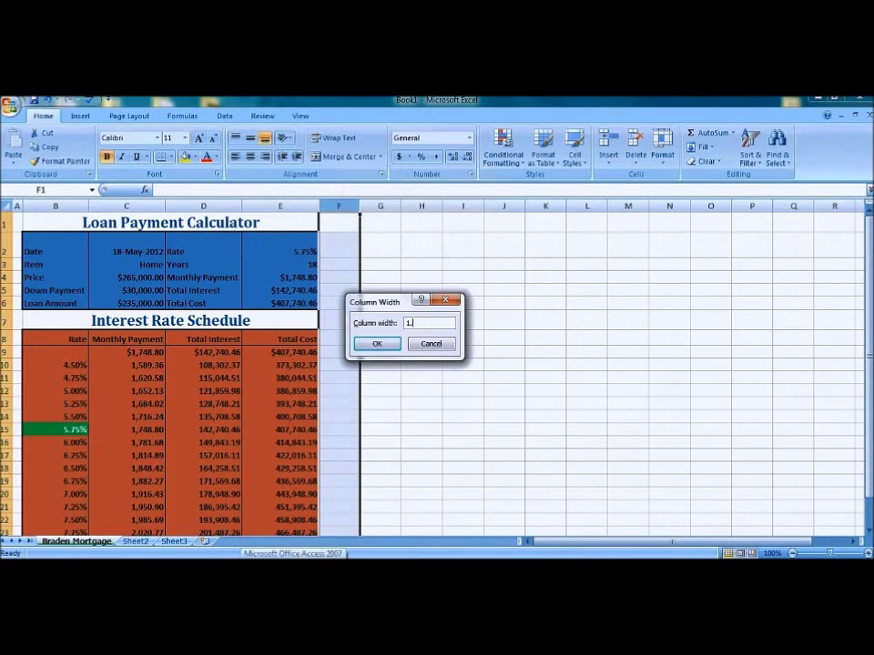
type("57")
key("Return")
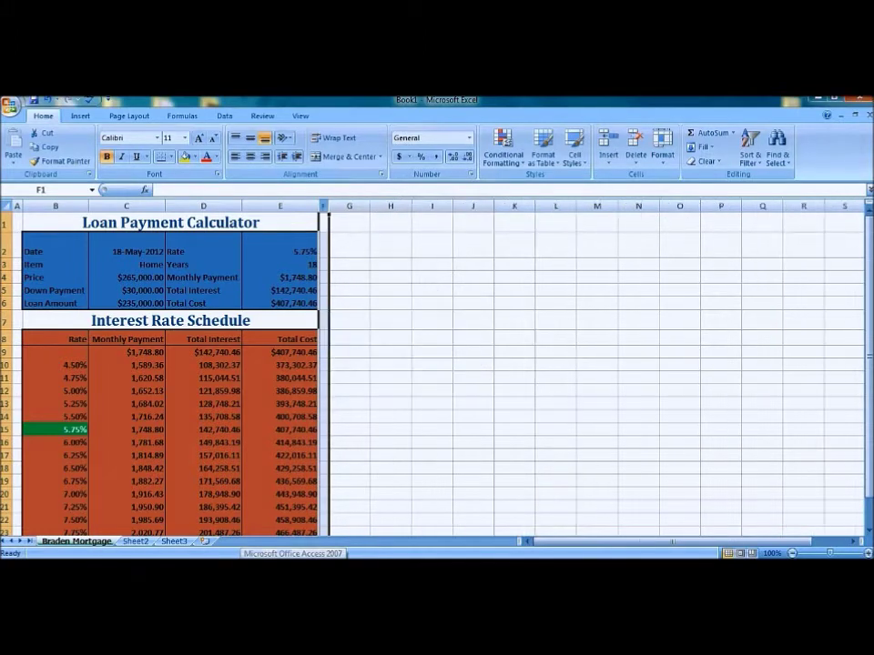
Enter the heading 'Amortization Schedule' in cell G1.
left_click(350, 222)
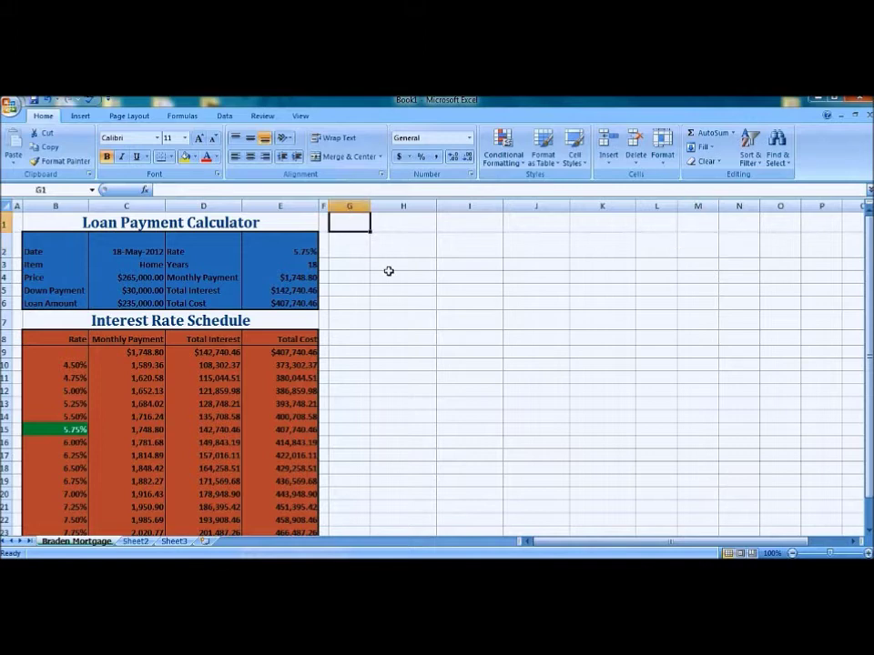
type("Amortiz")
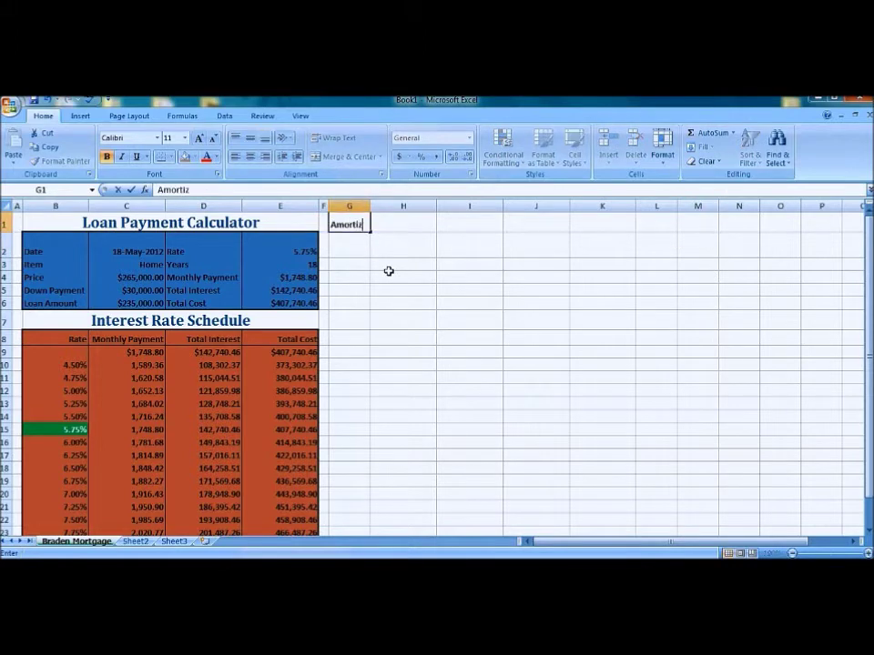
type("ation Schedule")
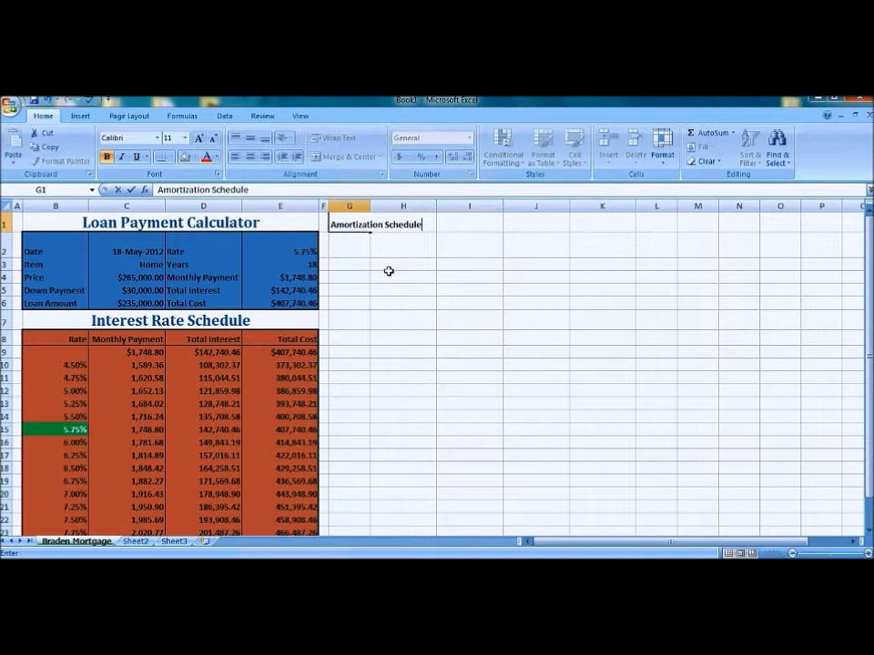
key("Tab")
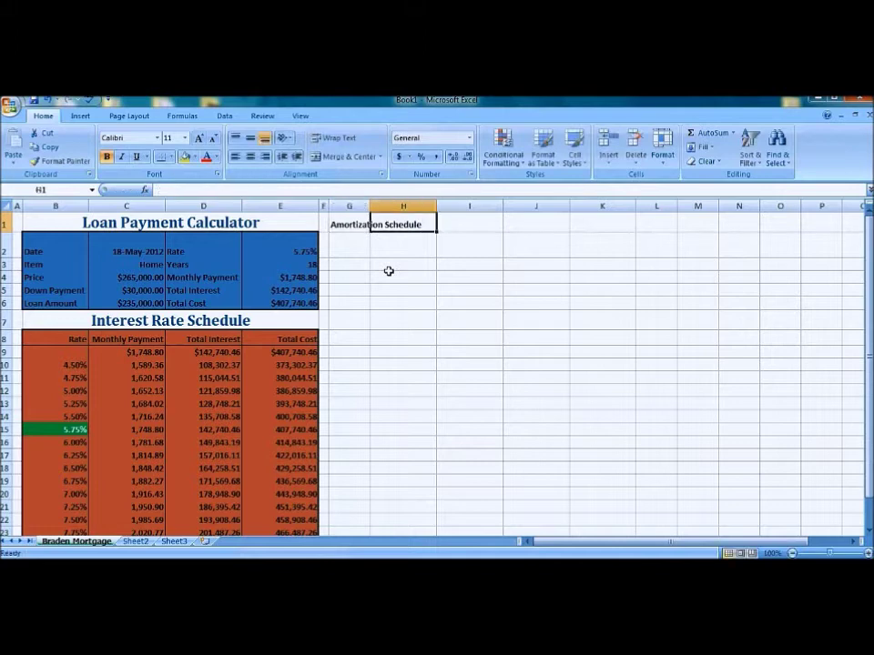
key("Return")
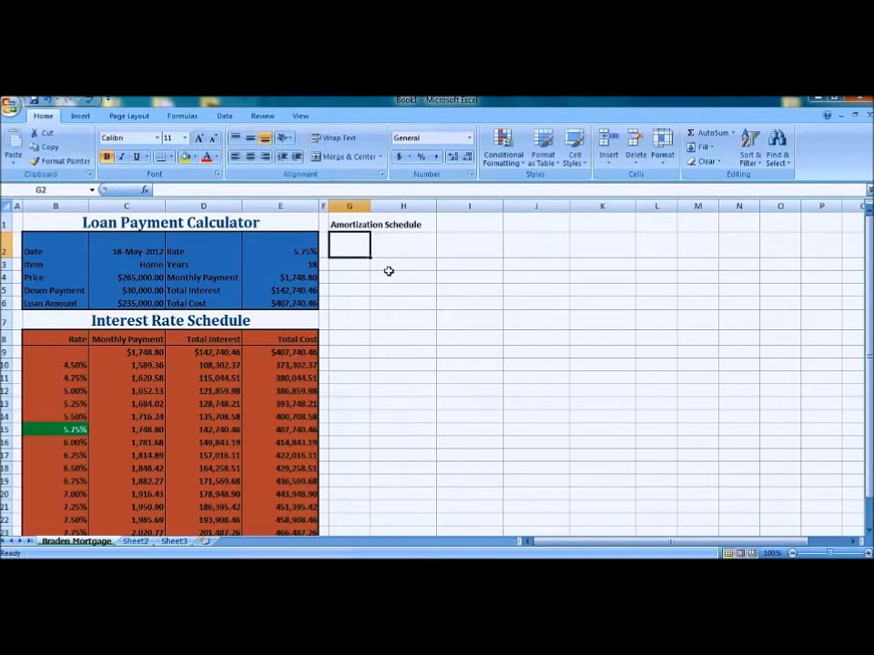
Copy the B1 calculator title formatting onto G1:J1 with Format Painter.
left_click(57, 221)
left_click(60, 161)
left_click(336, 222)
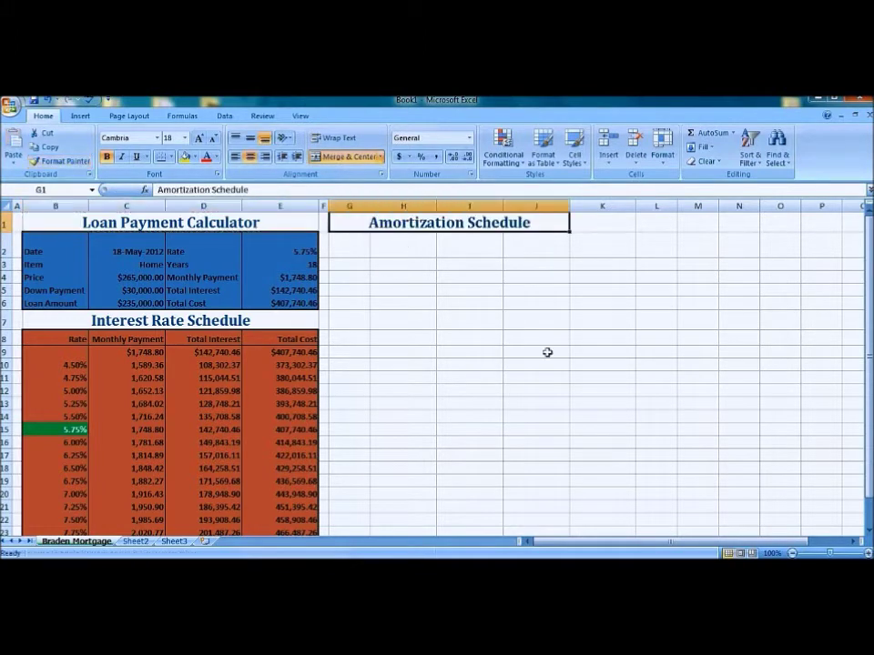
left_click(353, 243)
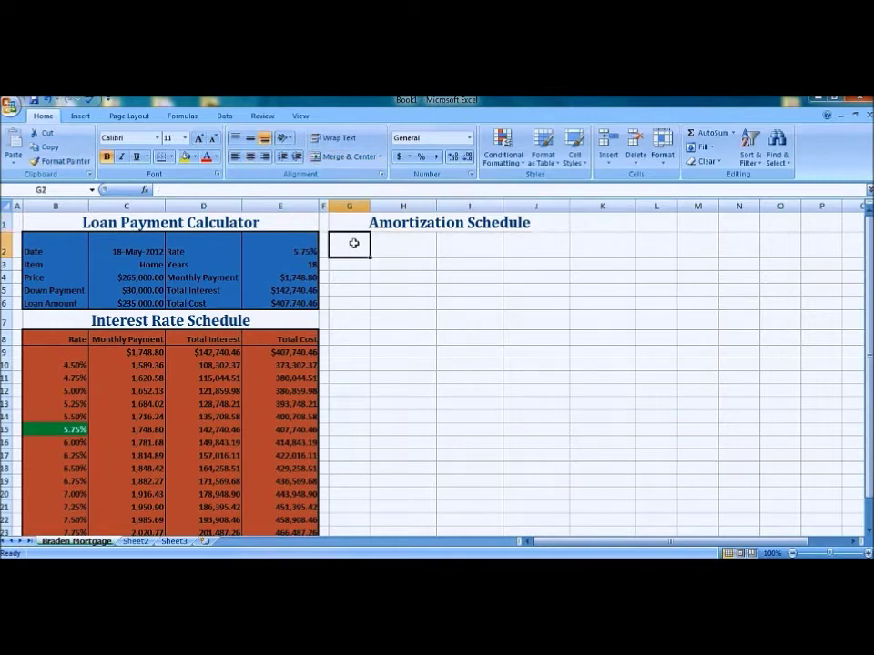
Enter 'Year' in G2 and a two-line 'Beginning Balance' header in H2.
type("Year")
key("Tab")
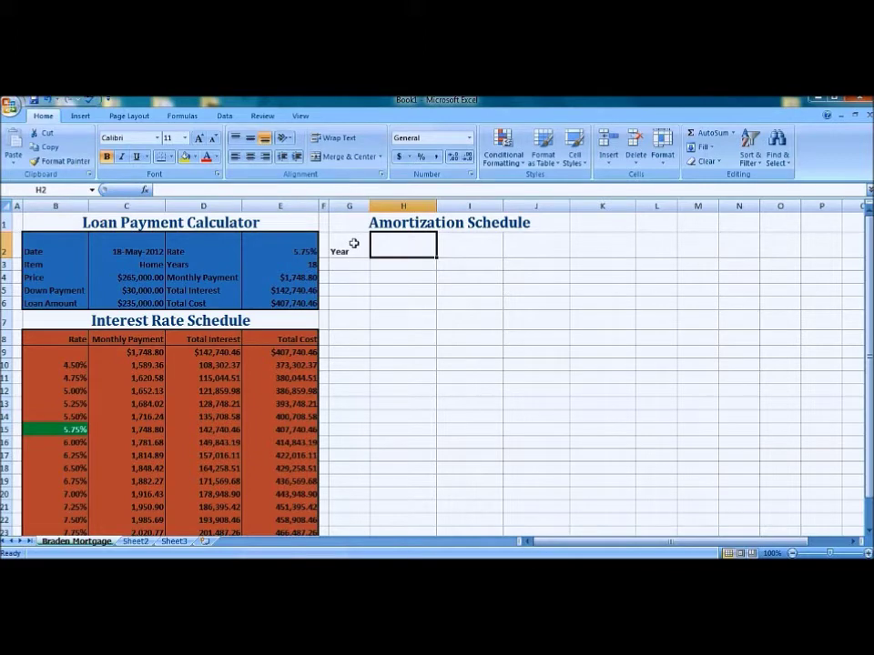
type("Beginning")
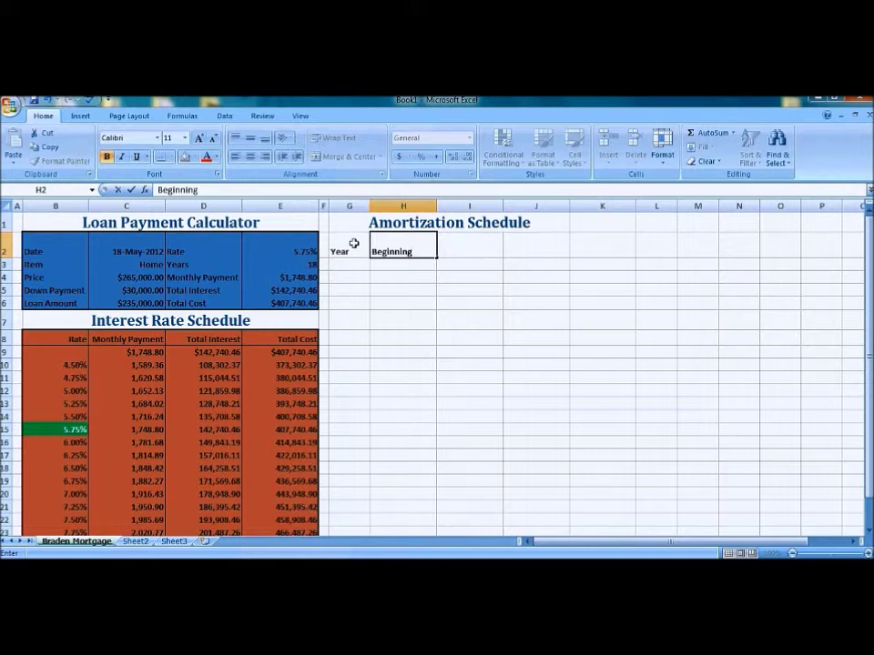
key("alt+Return")
type("Balance")
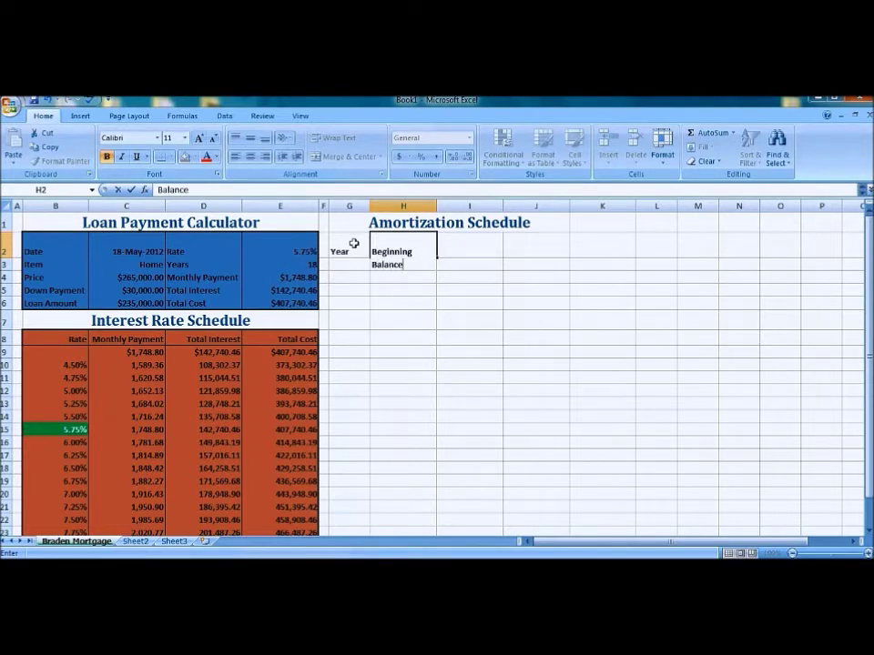
key("Tab")
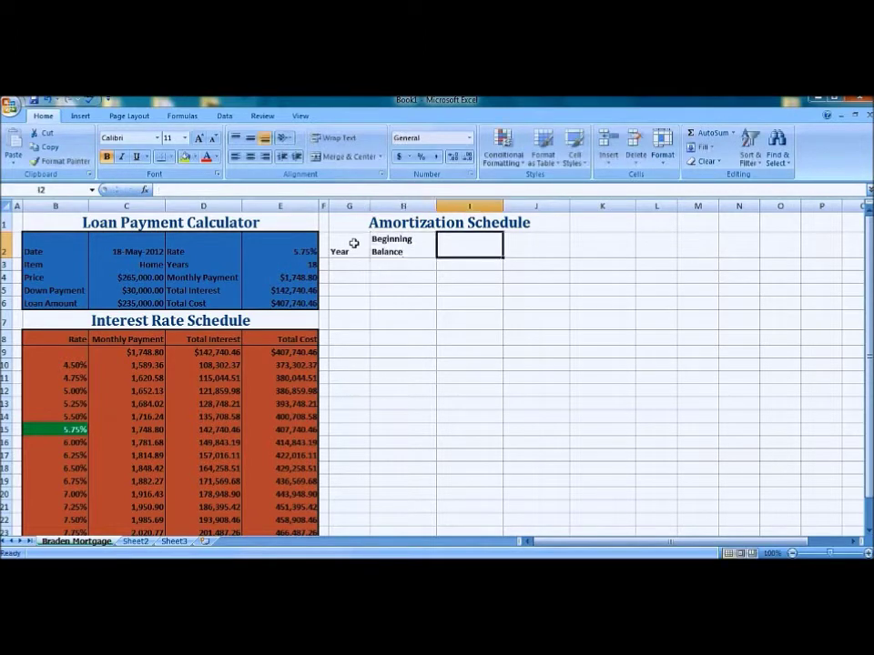
left_click_drag(353, 243, 579, 248)
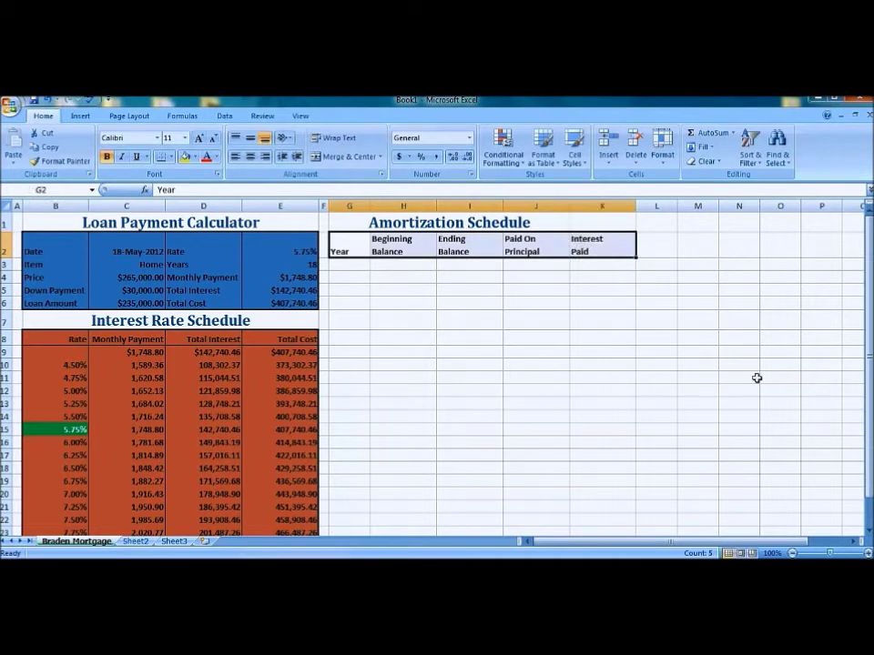
Fill years 1 through 18 down G3:G20, starting from a 1, 2 series.
left_click(350, 267)
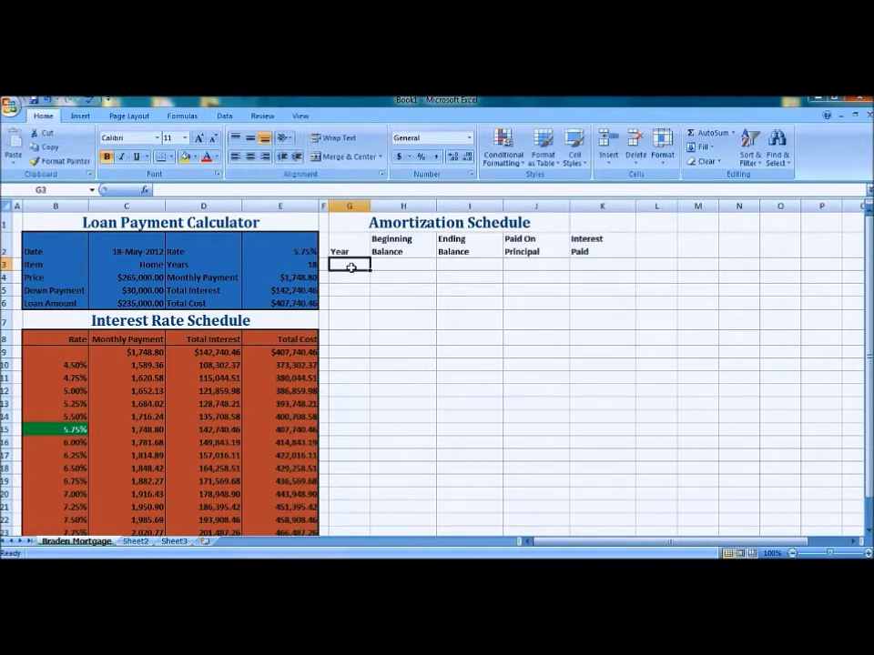
type("1")
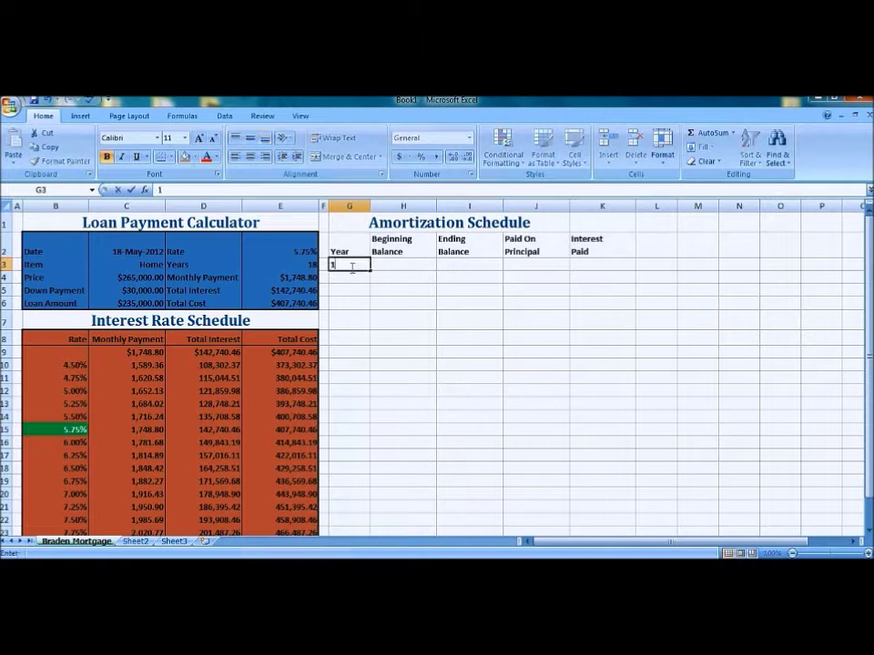
key("Return")
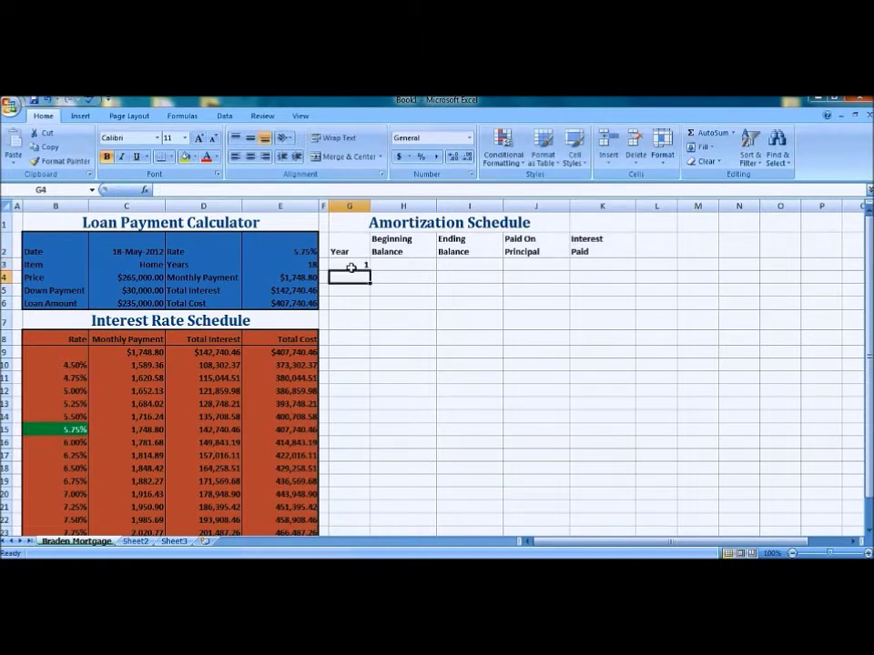
type("2")
key("ctrl+Return")
left_click_drag(365, 264, 351, 528)
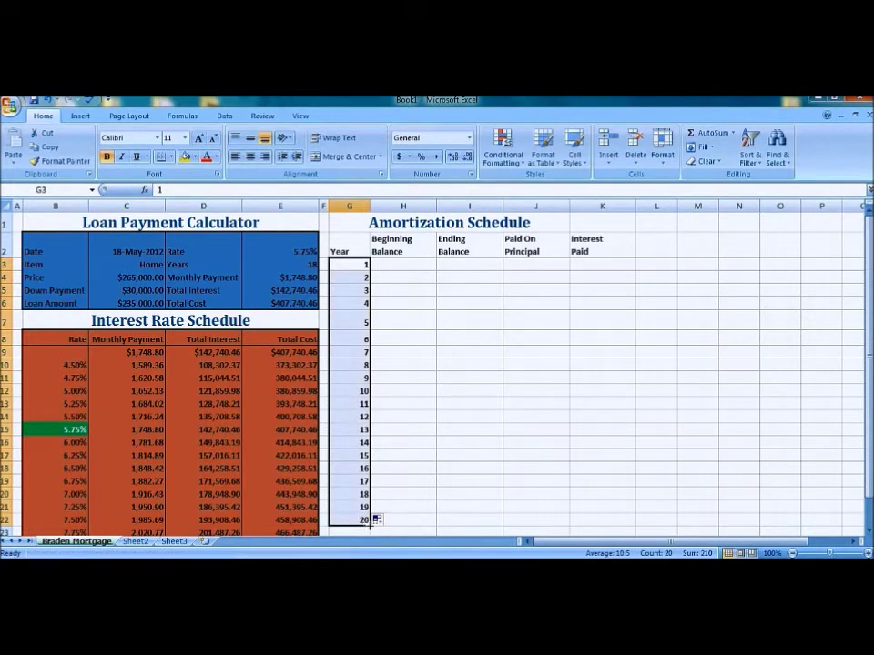
left_click_drag(370, 525, 371, 502)
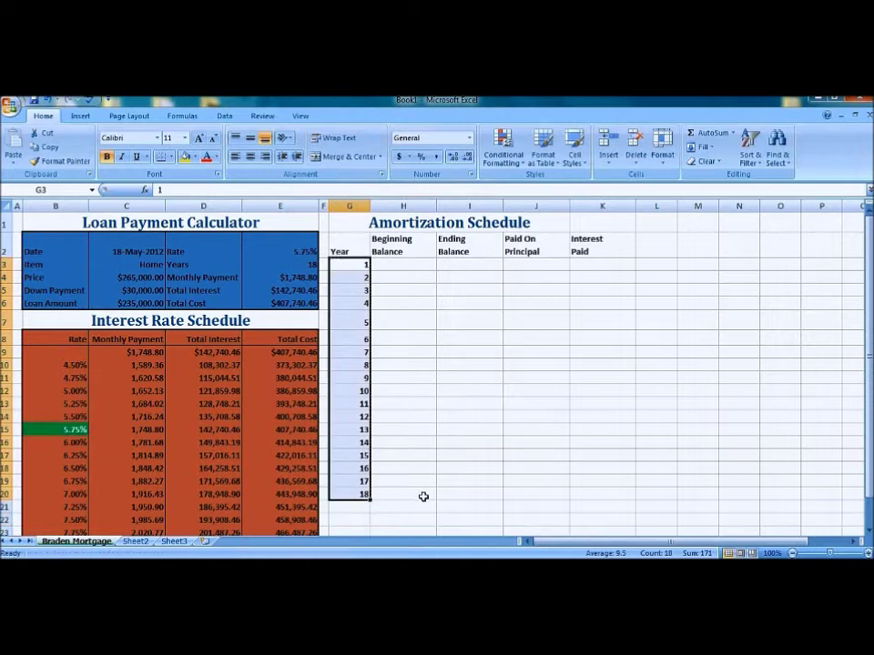
left_click(412, 265)
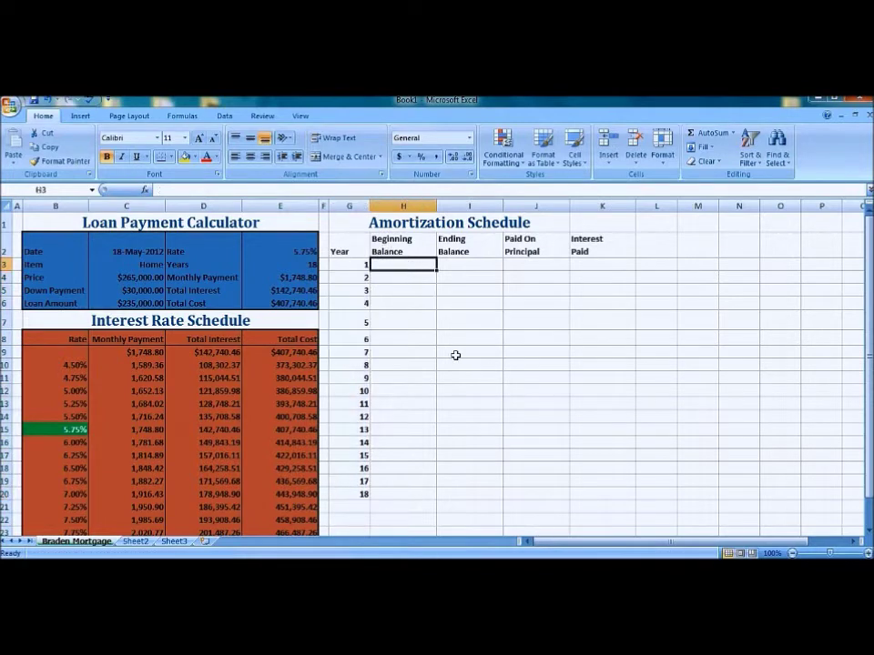
Link H3 to =C6 and enter the PV-based year-1 ending balance formula in I3.
type("=c6")
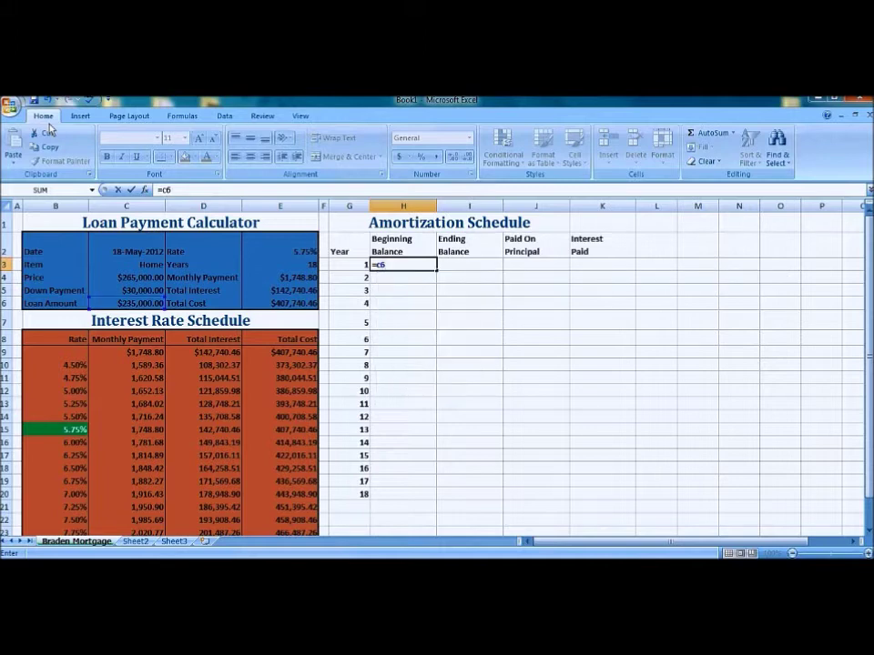
key("Return")
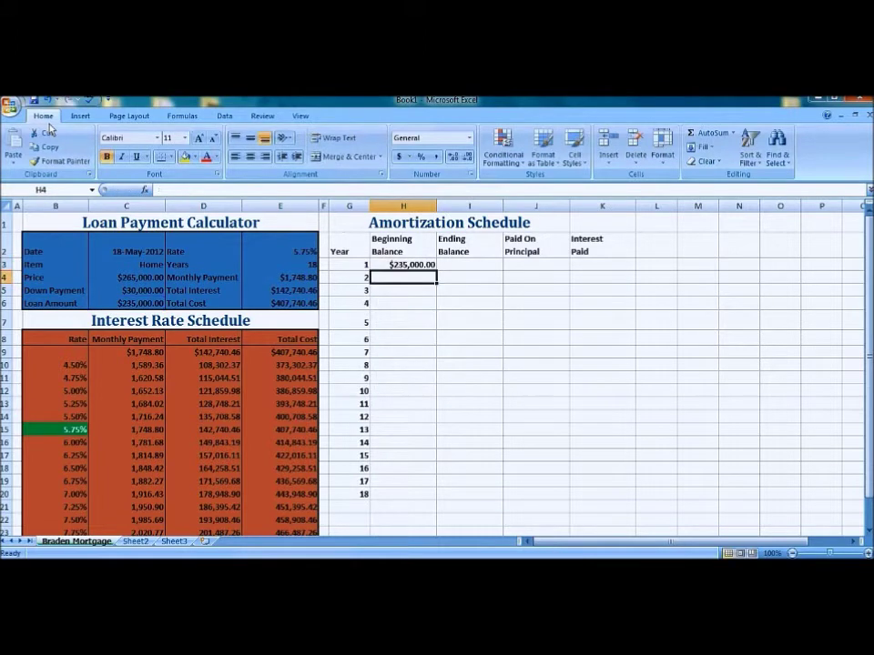
left_click(462, 264)
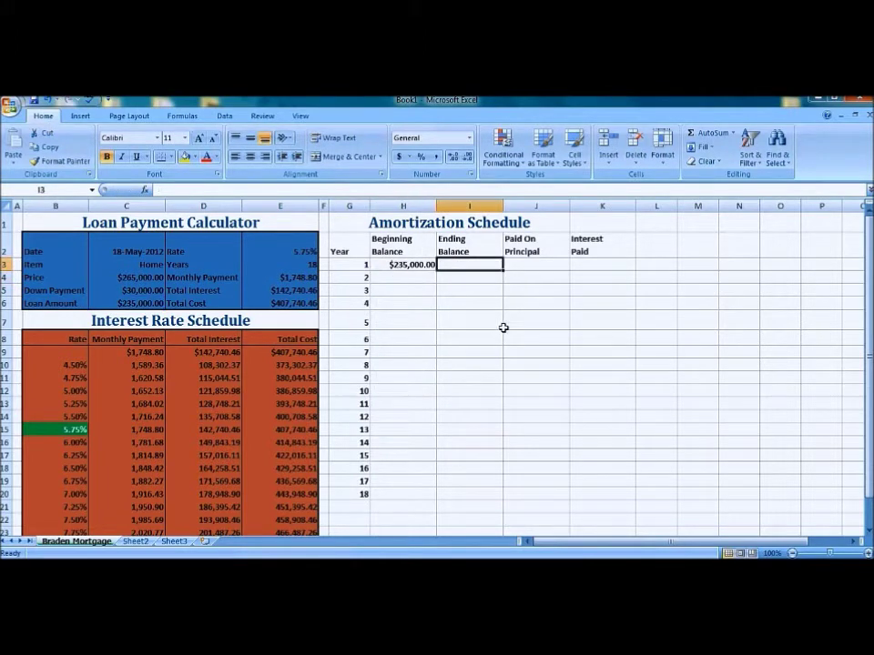
type("=")
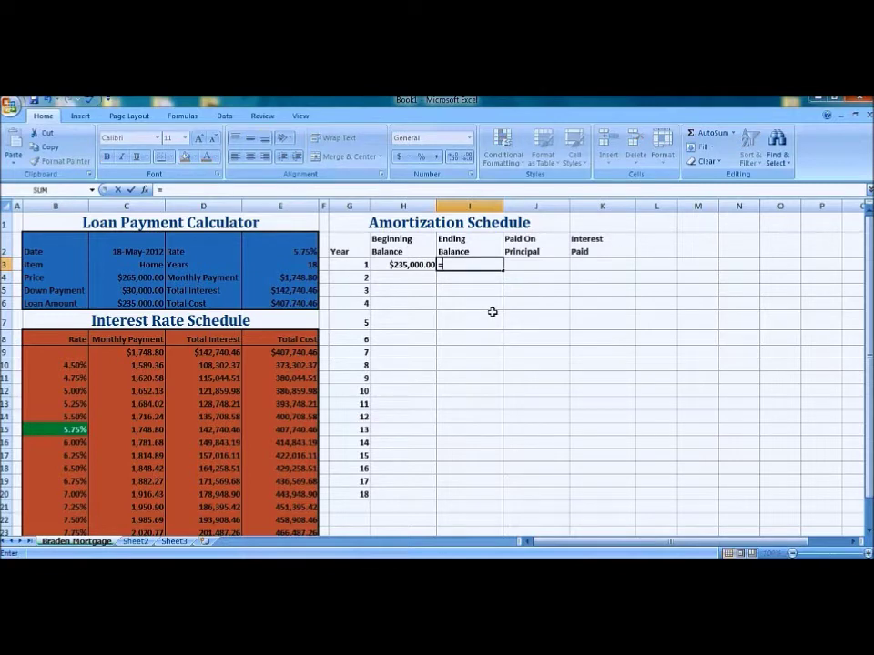
type("if(g3")
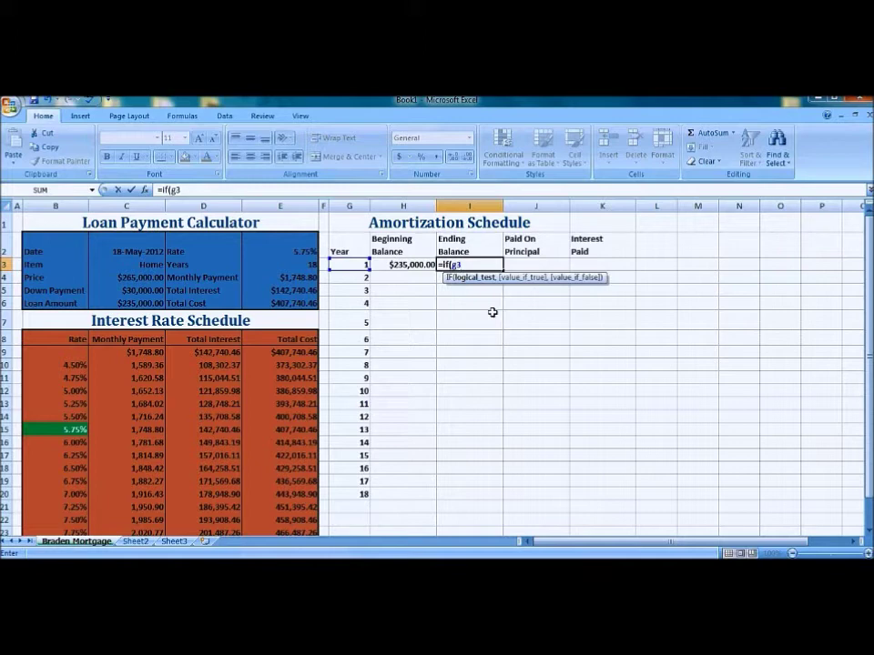
type("<=$e$3")
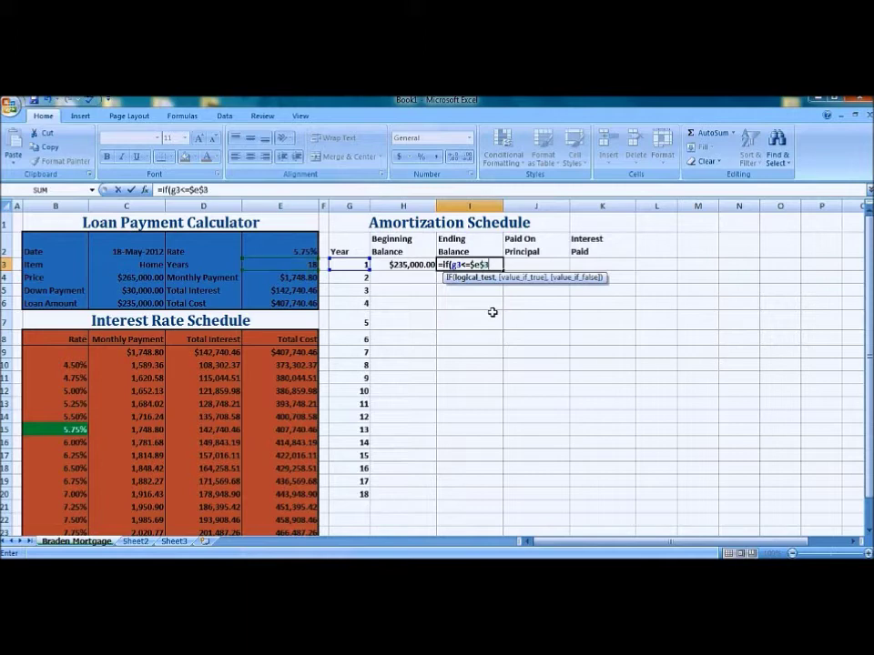
type(", pv($")
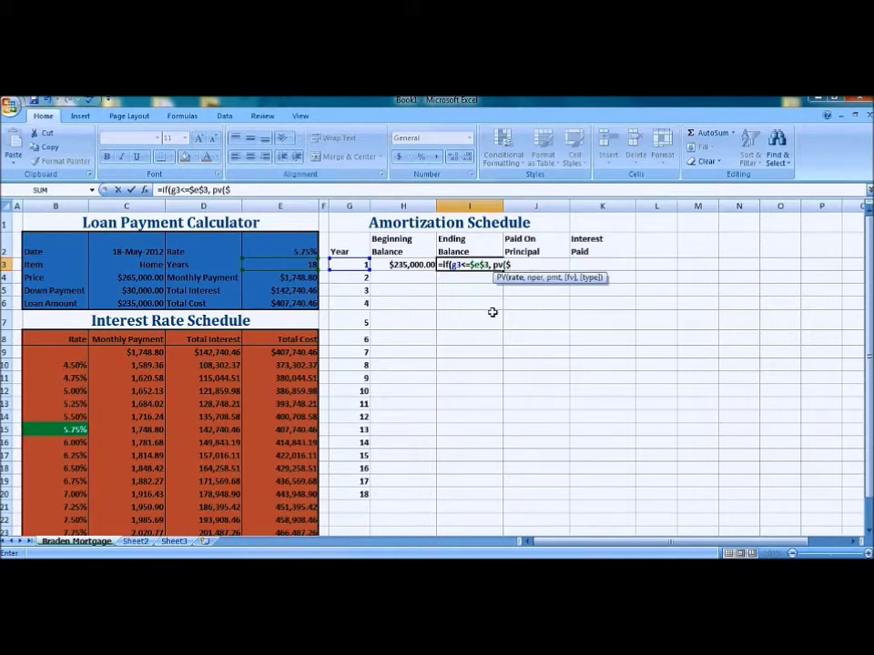
type("e$2")
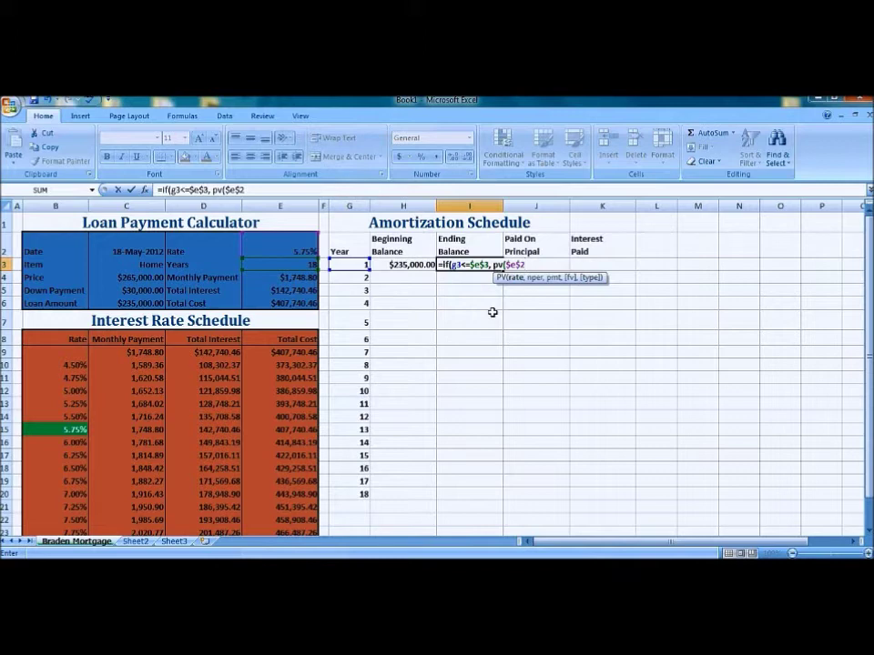
type("/12,")
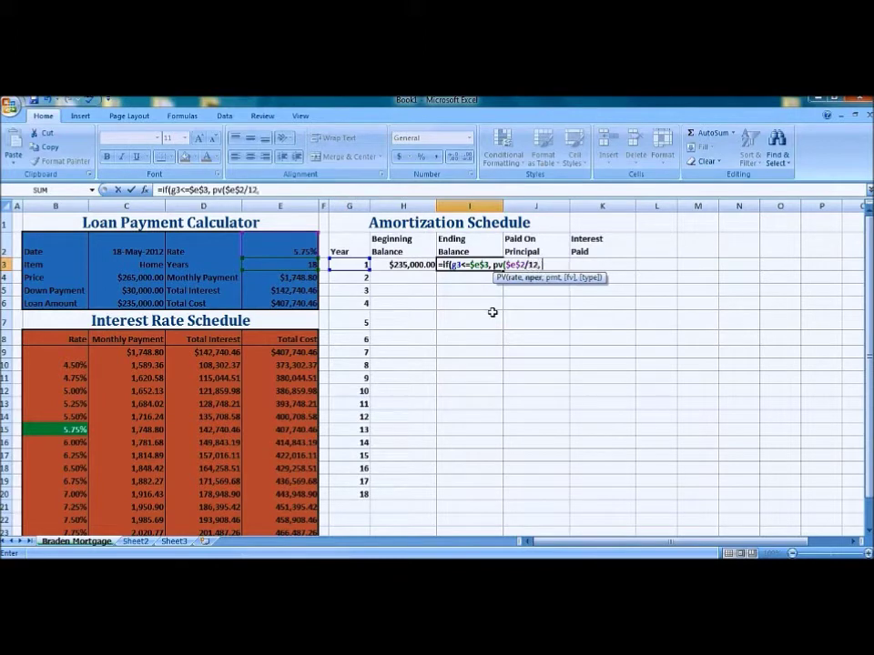
type(" 12* ($e$3")
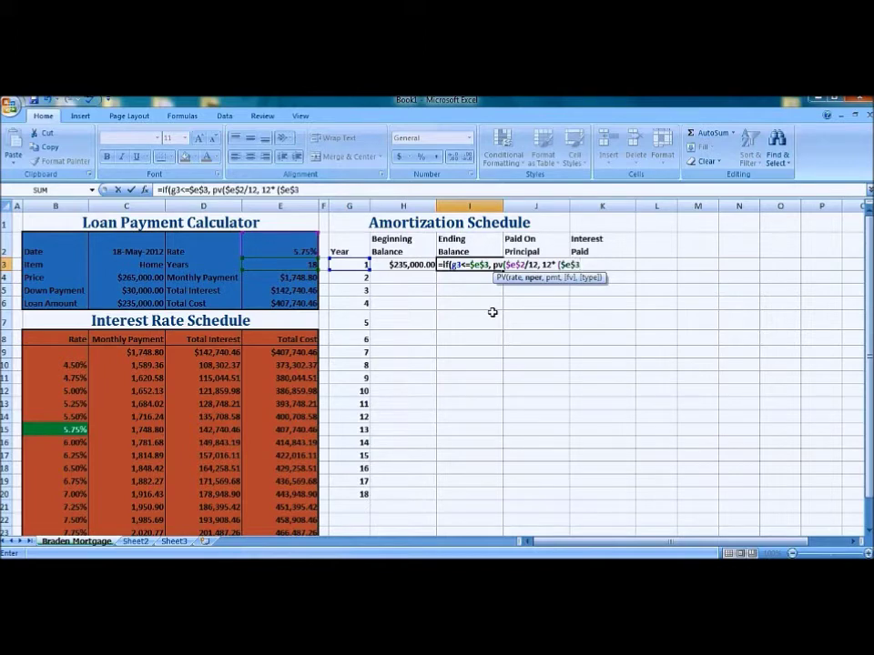
type("-g3),")
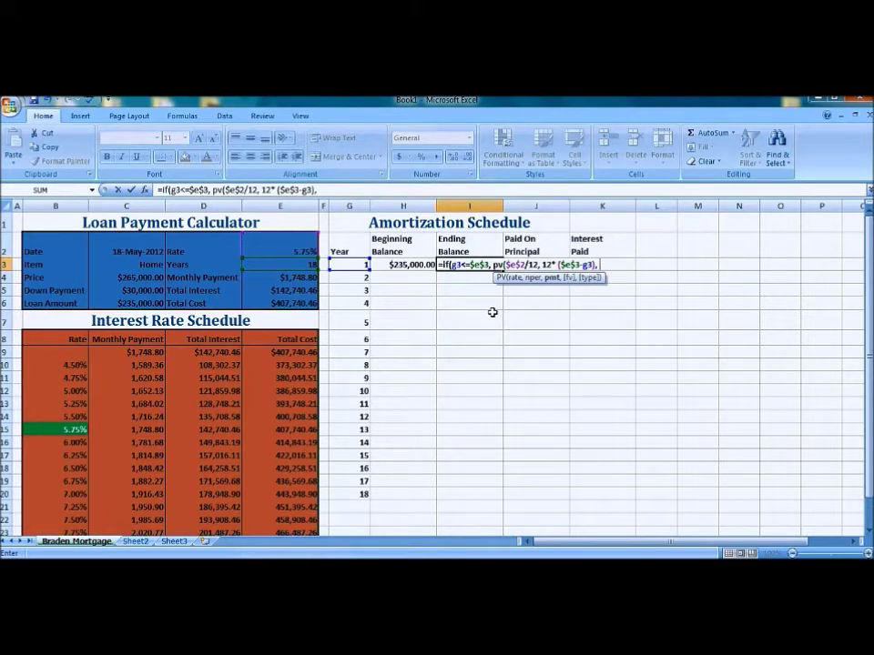
type(" -$e$4,0)")
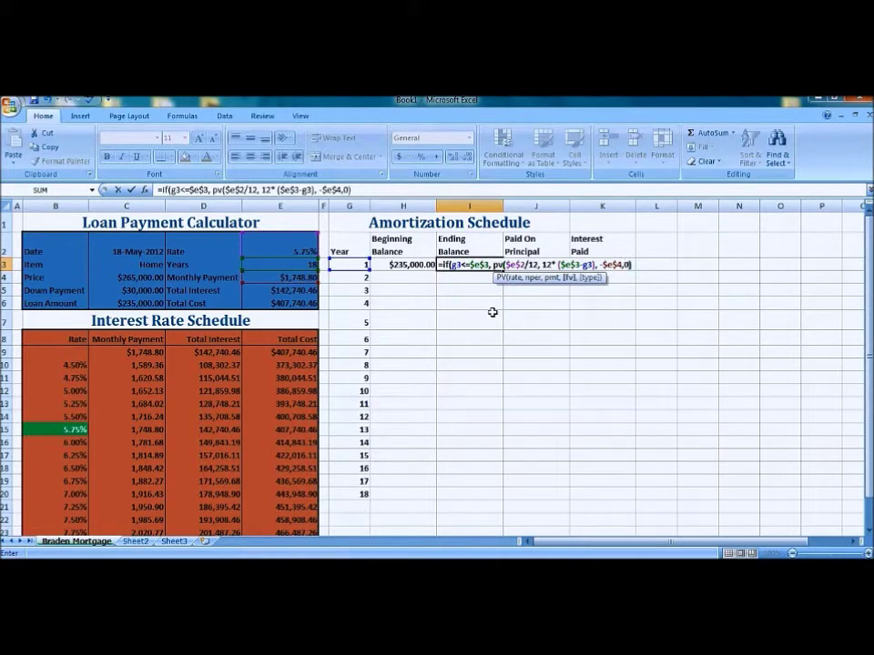
key("Return")
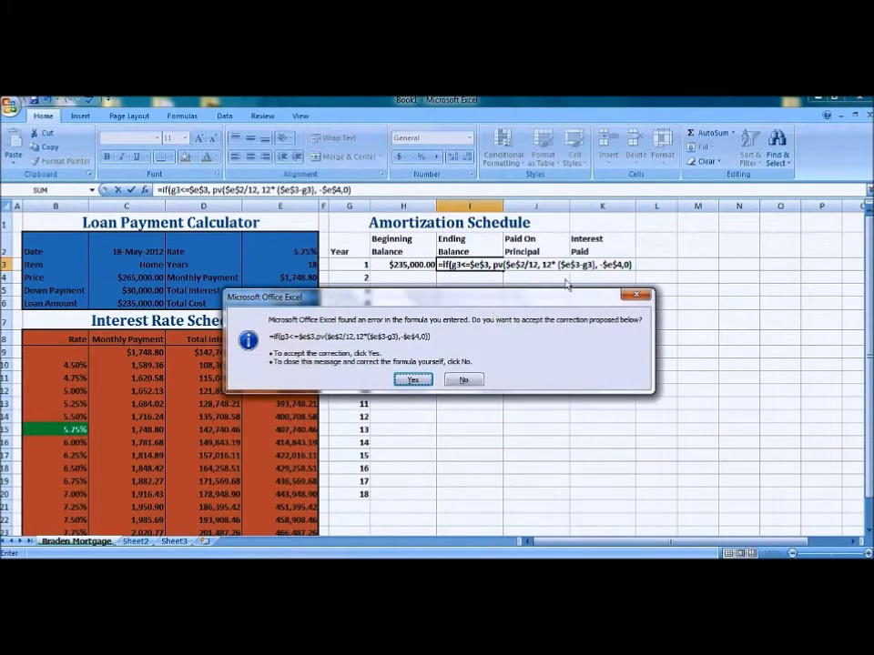
left_click(412, 380)
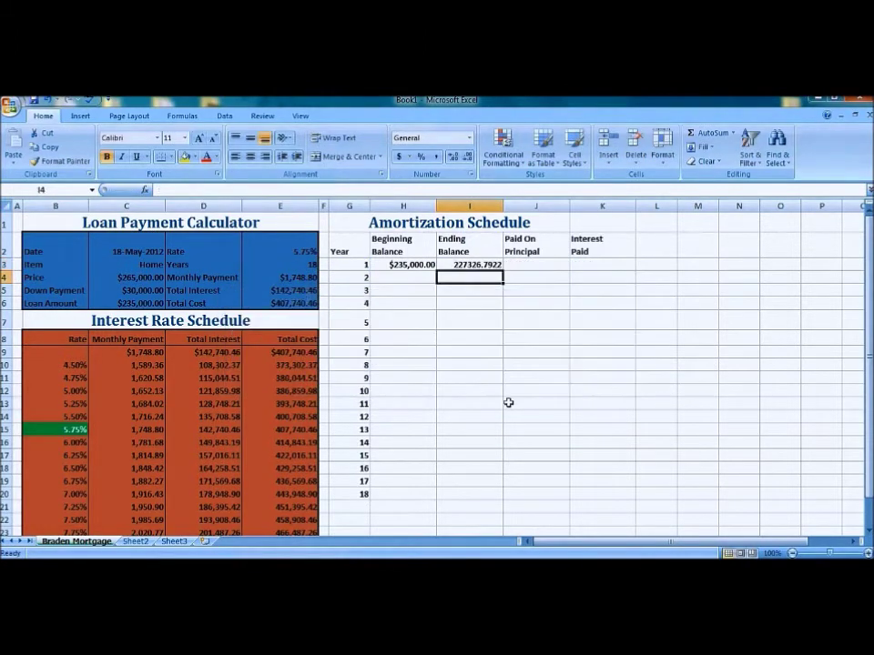
Enter =H3-I3 in J3 and an IF interest-paid formula in K3.
left_click(566, 266)
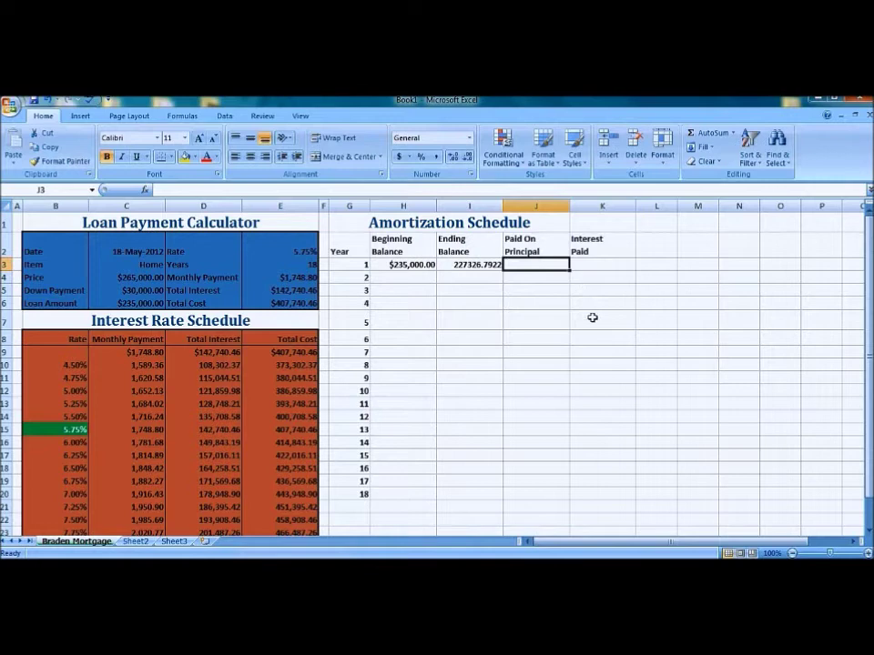
type("=h3")
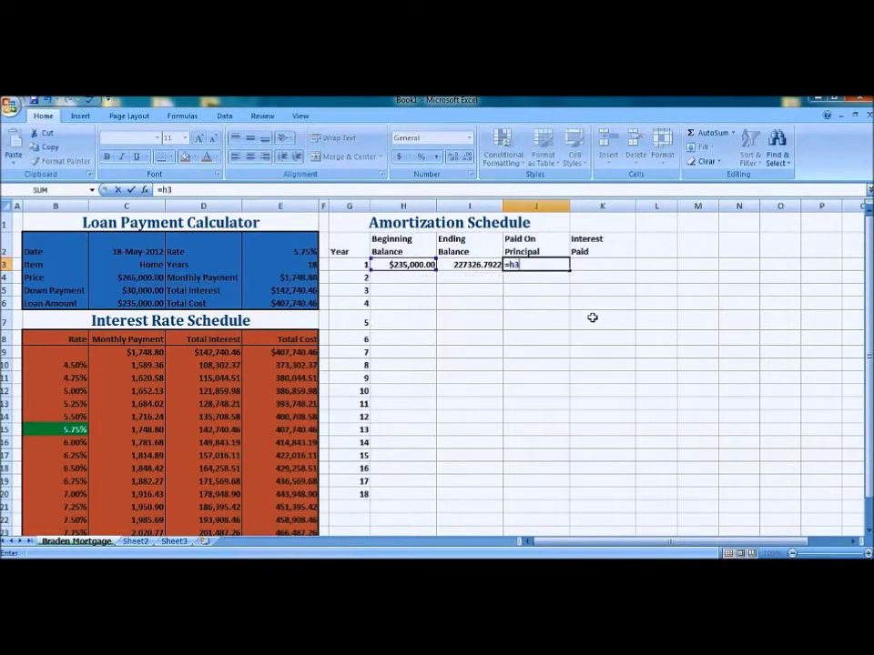
type("-i3")
key("Return")
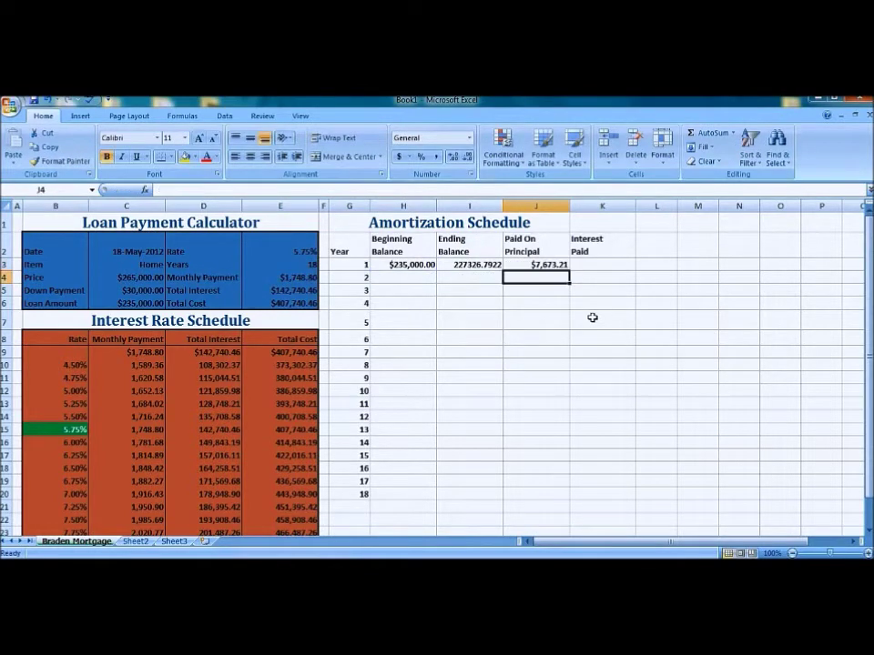
key("Up")
key("Right")
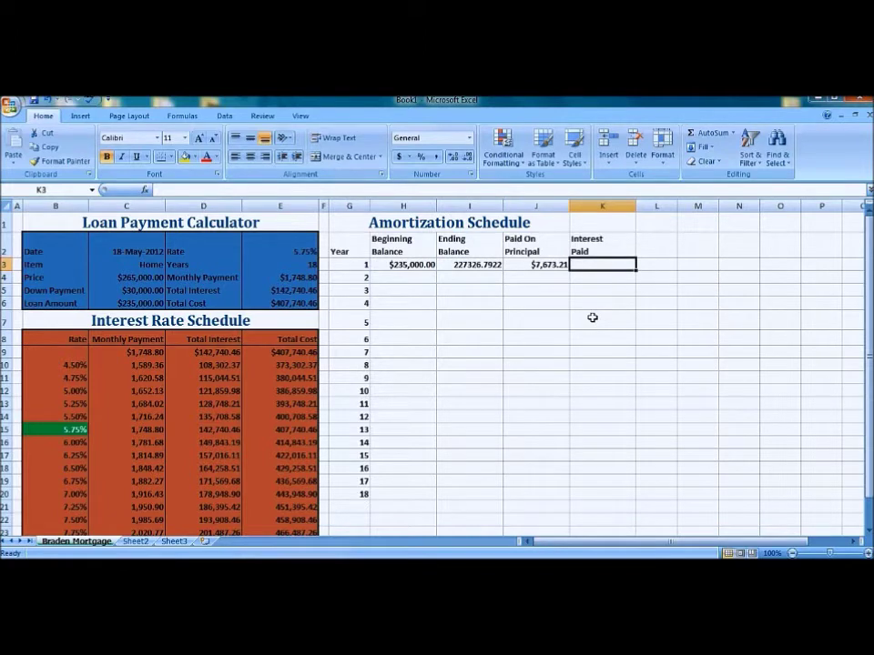
type("=if")
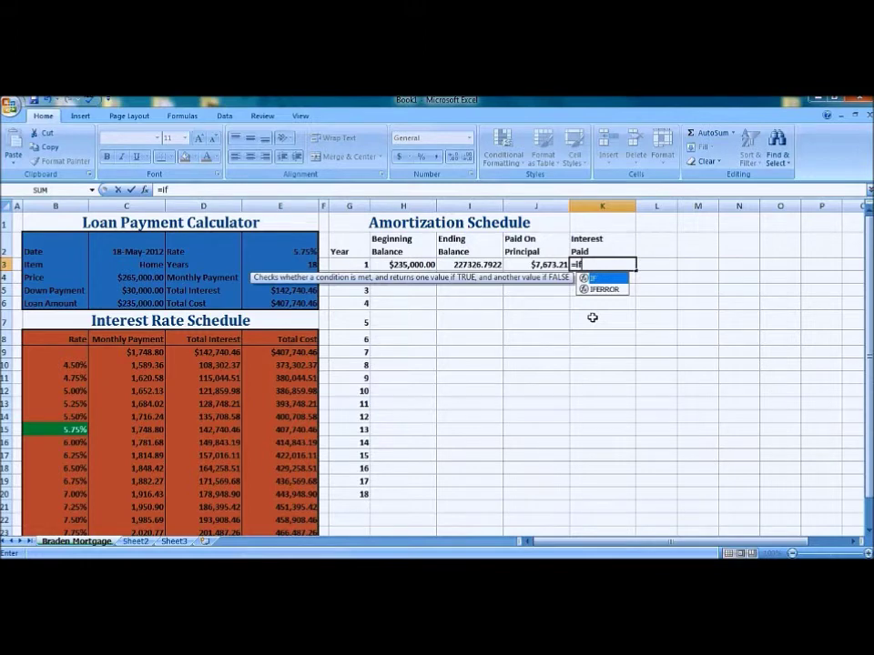
type("(h3")
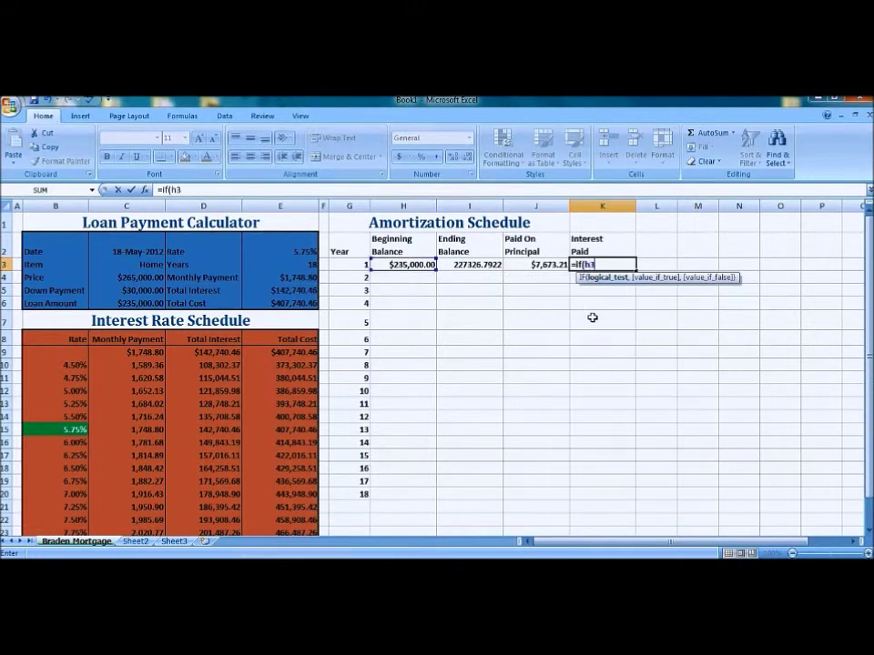
type("<0, 12")
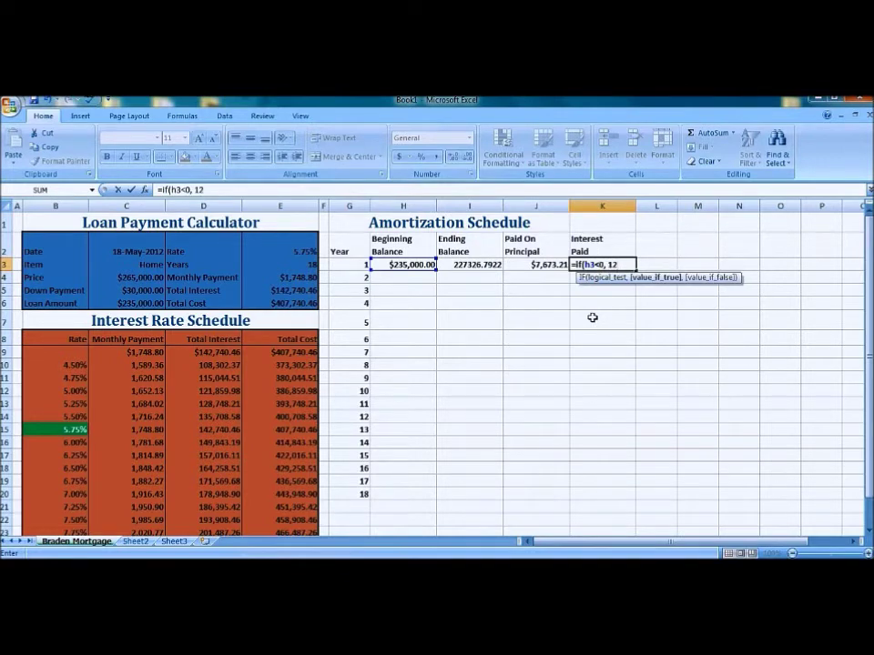
type("*$e$4")
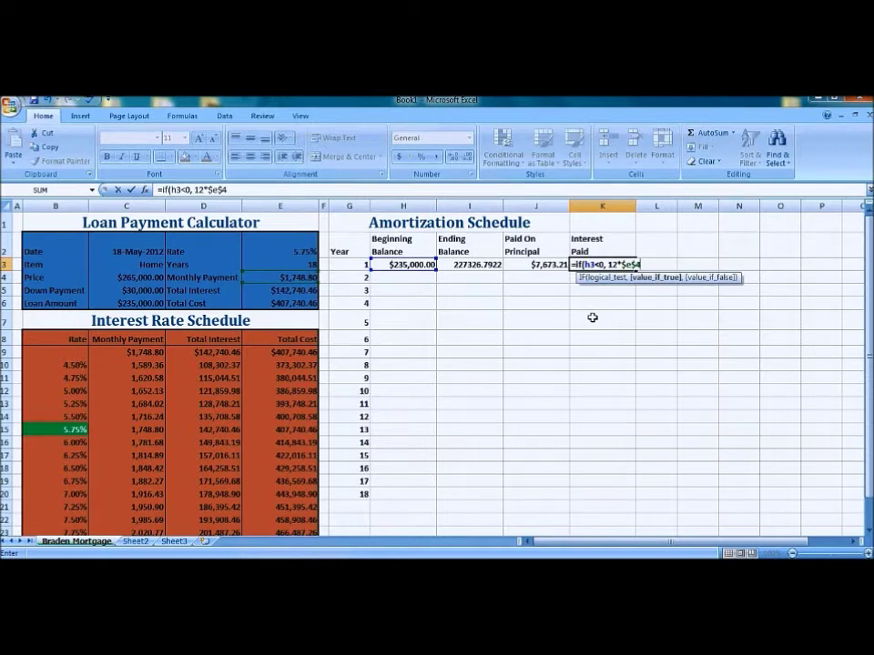
type("-j3")
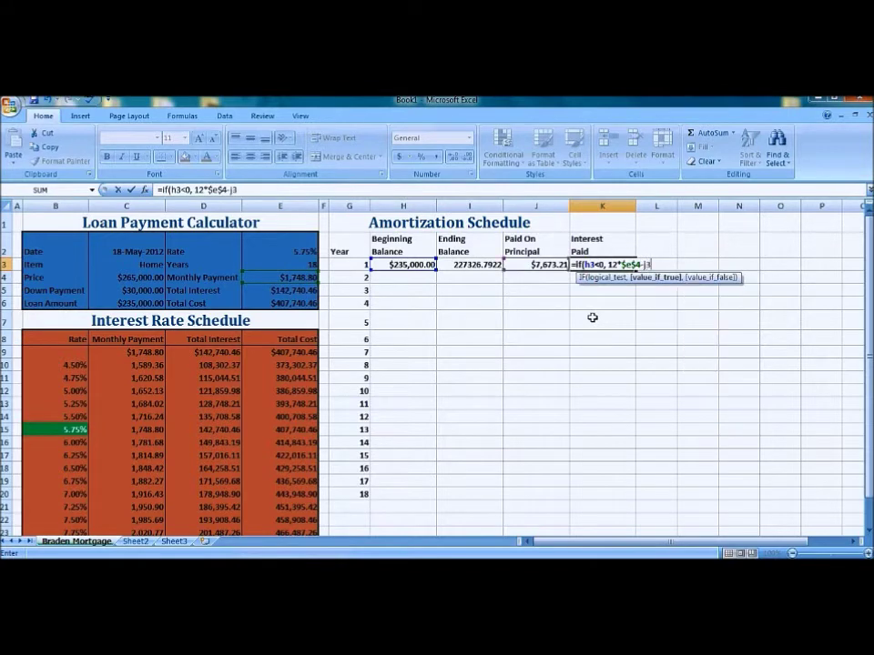
type(", 0)")
key("Return")
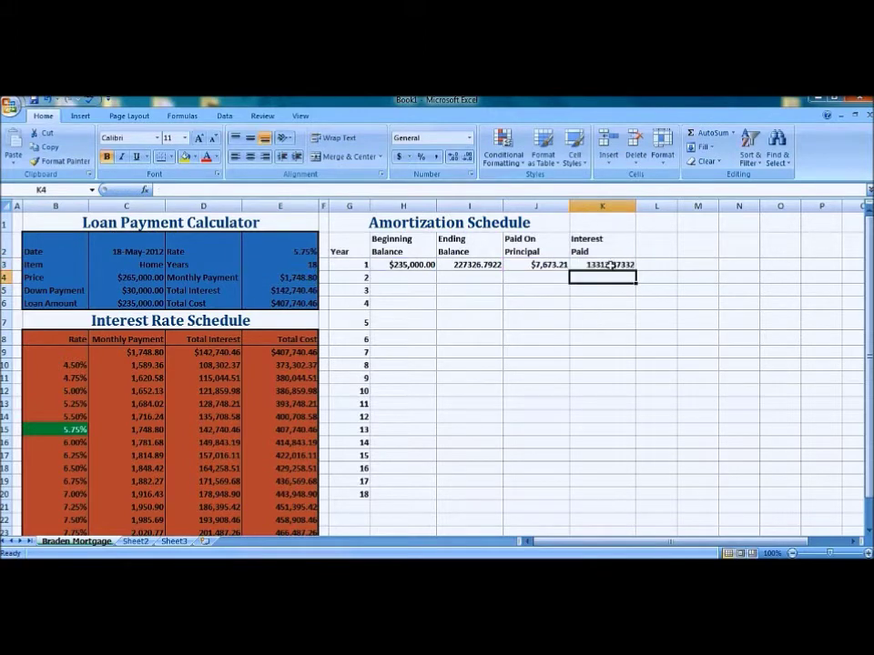
Correct the K3 formula in the formula bar to =IF(H3>0,12*$E$4-J3,0).
left_click(608, 265)
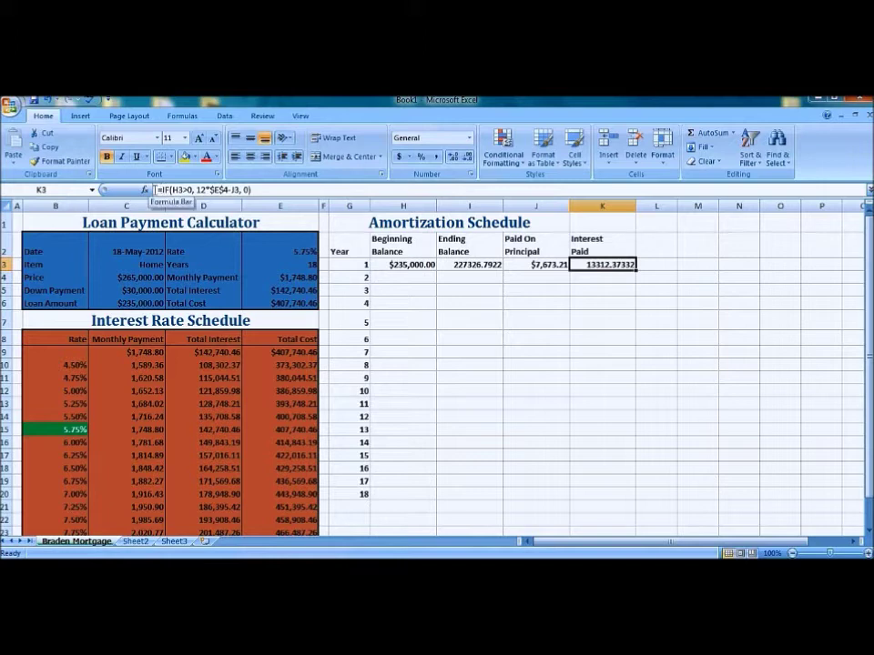
left_click_drag(158, 189, 244, 189)
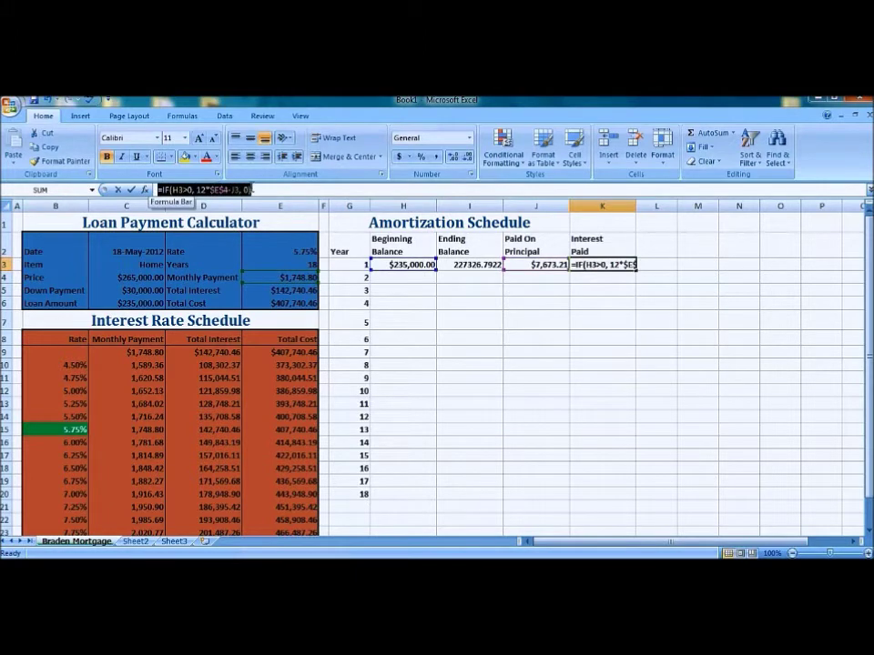
left_click(243, 189)
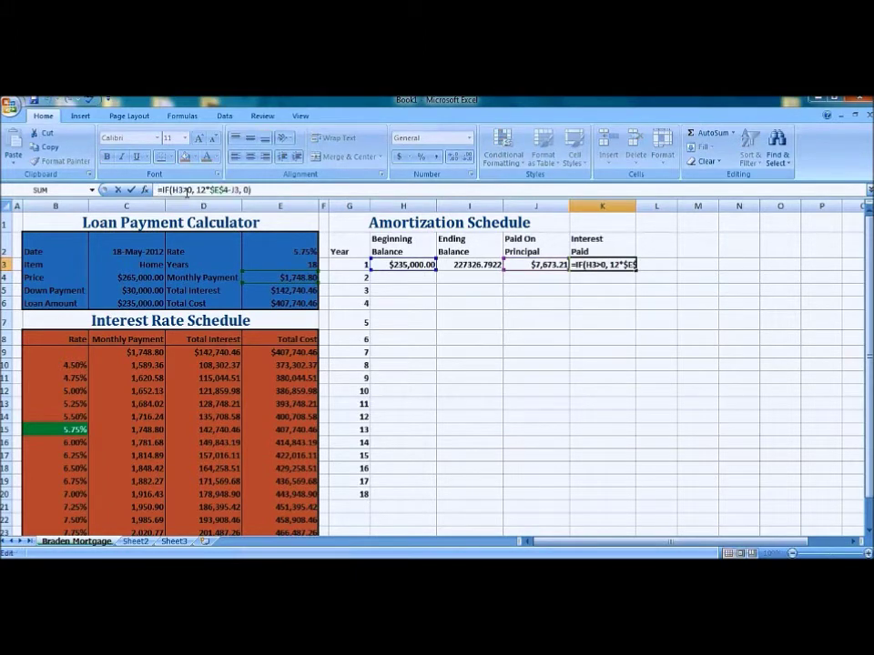
left_click(661, 267)
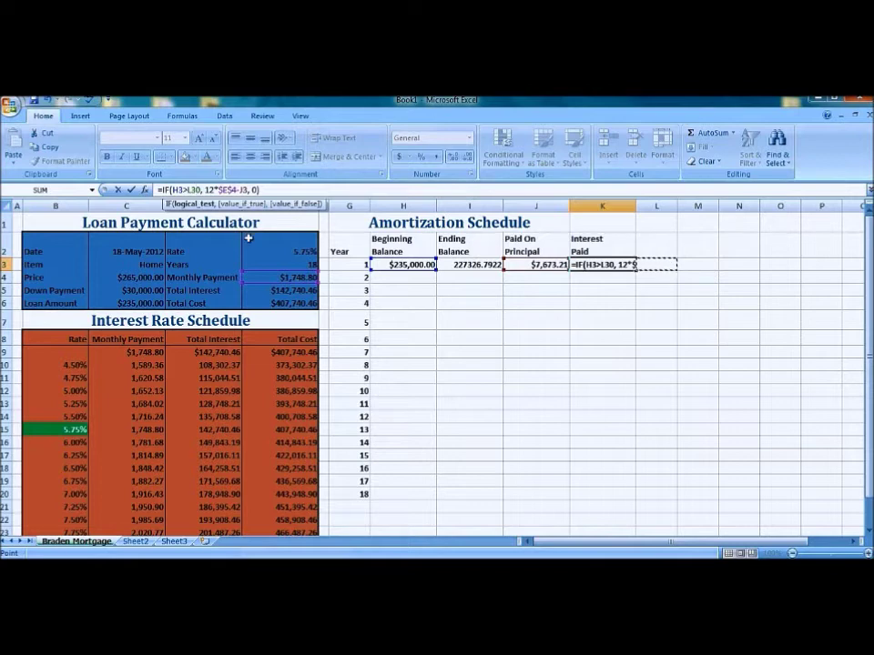
left_click(182, 189)
key("Return")
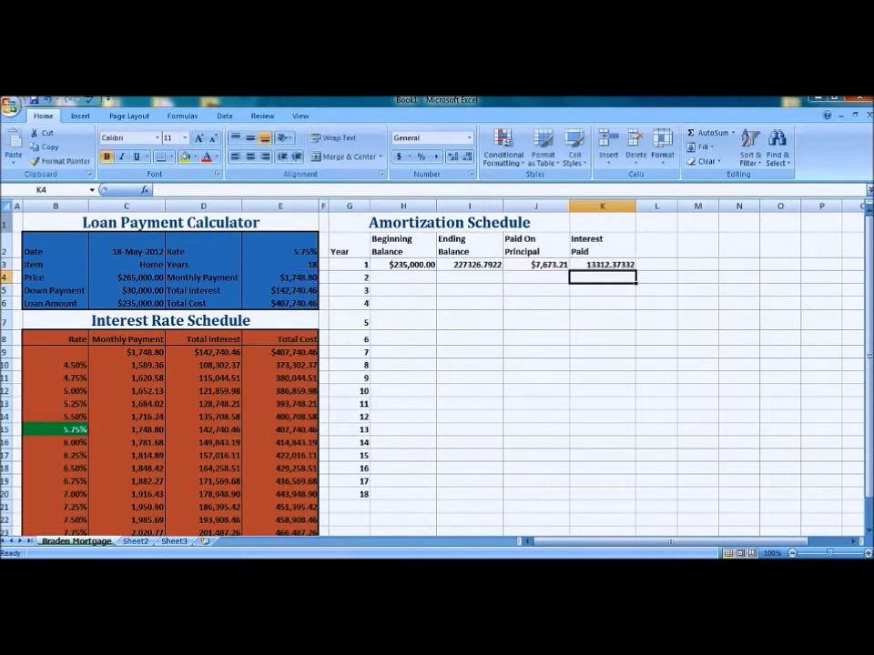
Fill the I3:K3 formulas down through row 20.
left_click_drag(455, 264, 603, 264)
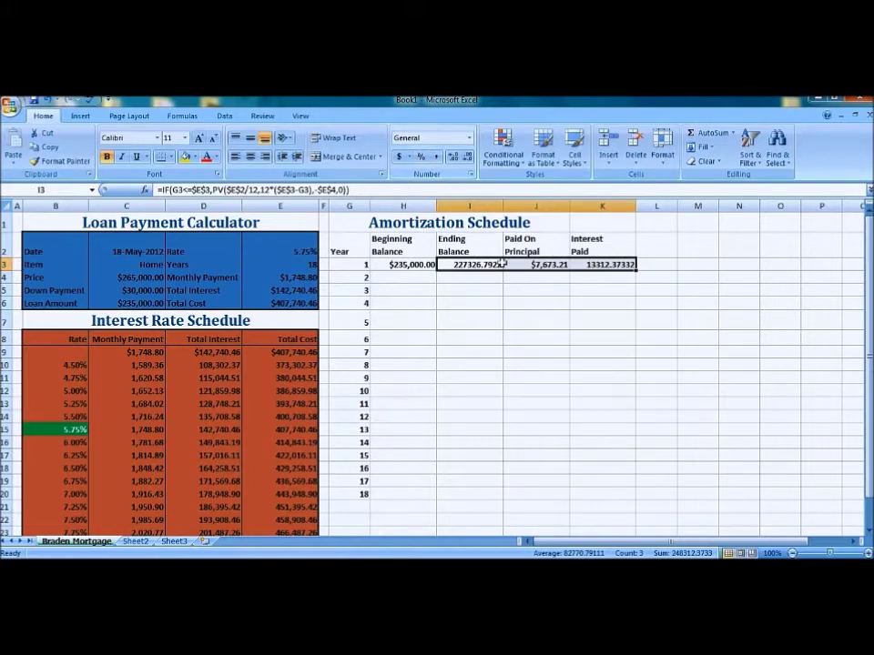
left_click_drag(637, 270, 640, 496)
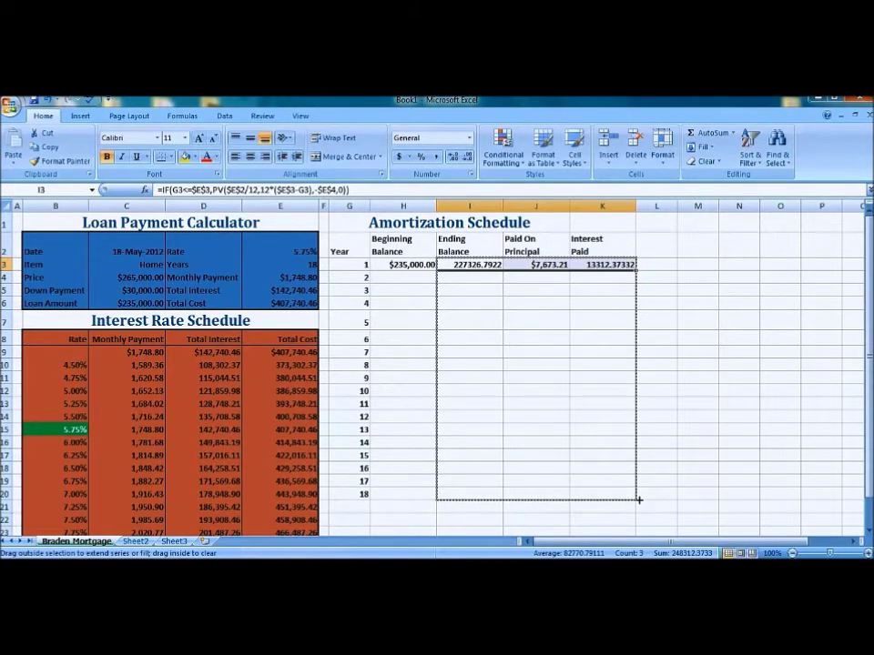
left_click_drag(639, 500, 639, 502)
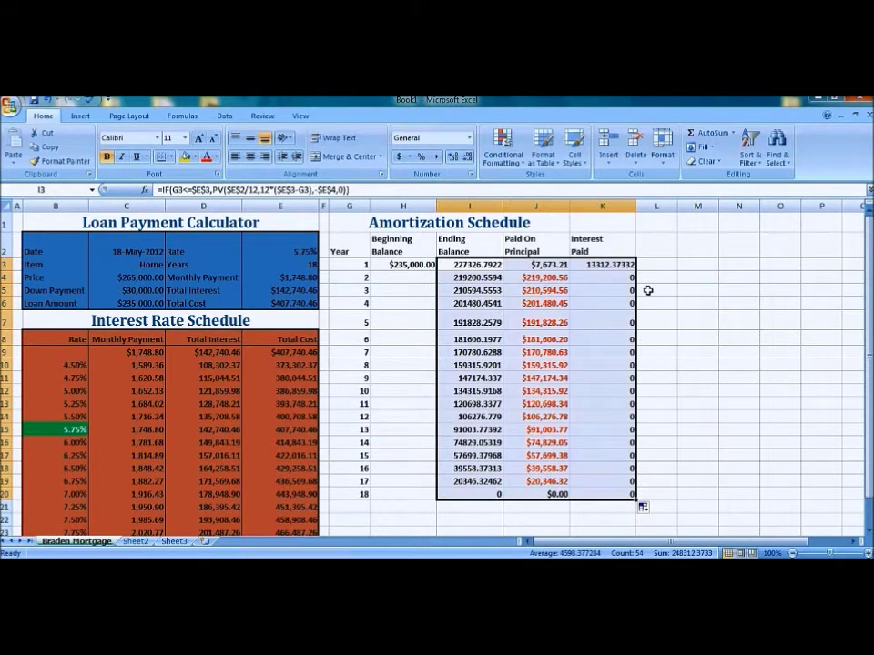
Enter =I3 in H4 and fill the Beginning Balance link down to H20.
left_click(403, 303)
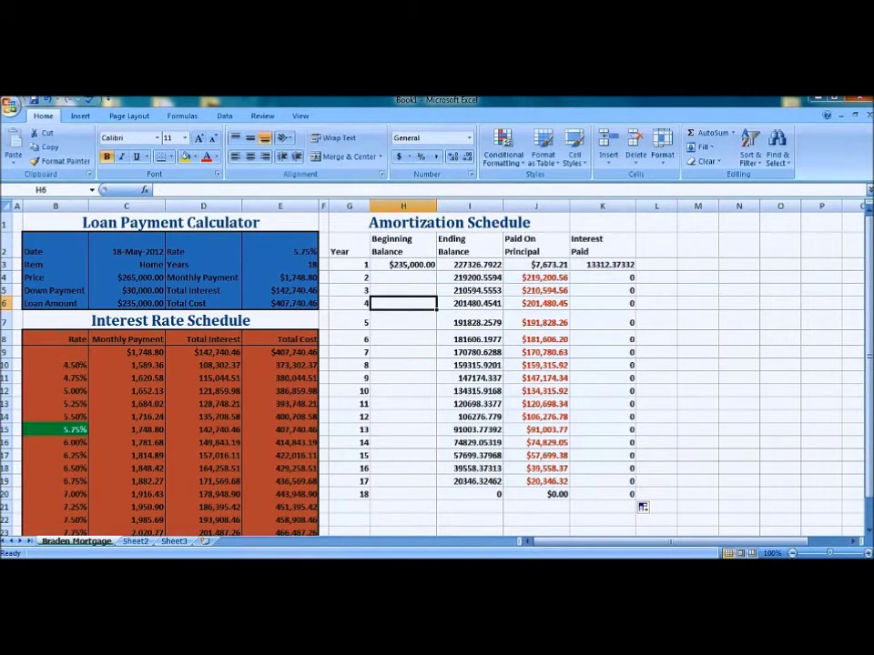
type("=i3")
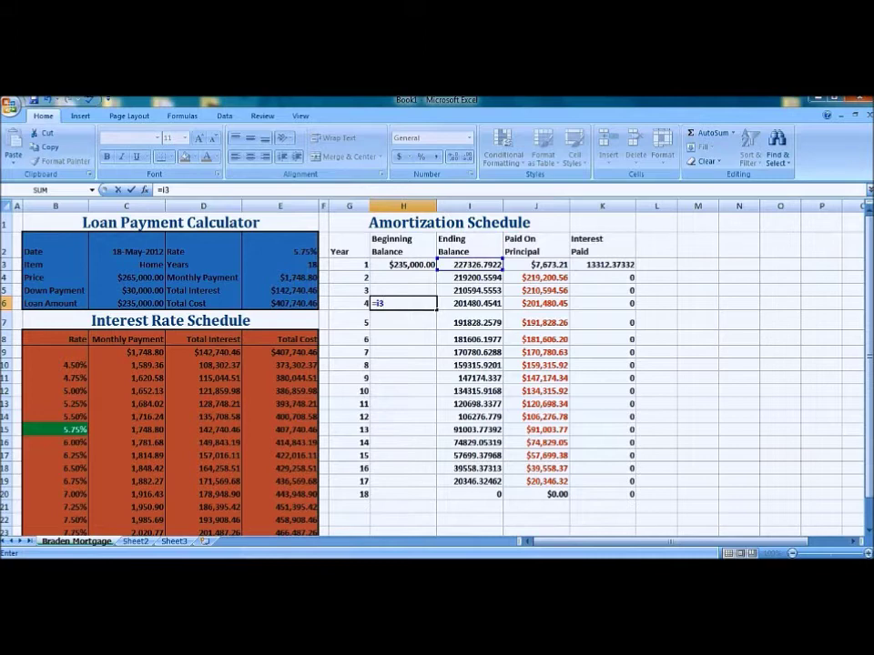
key("Return")
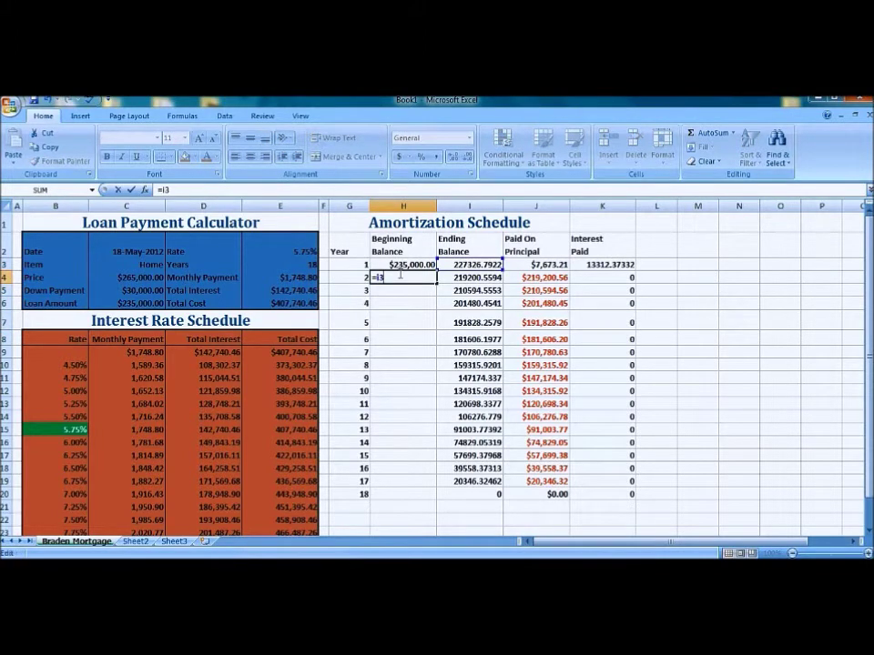
key("Return")
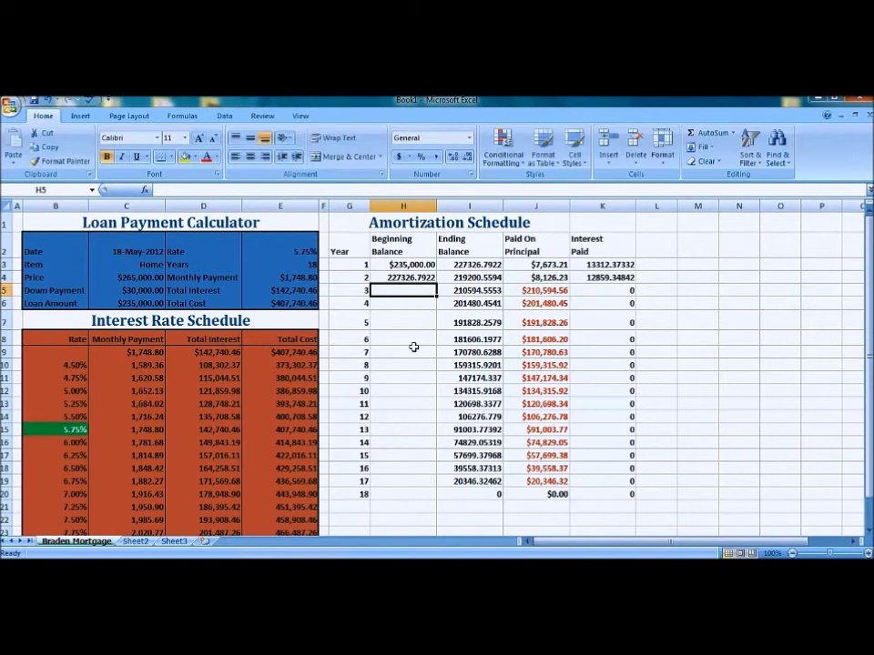
left_click(406, 279)
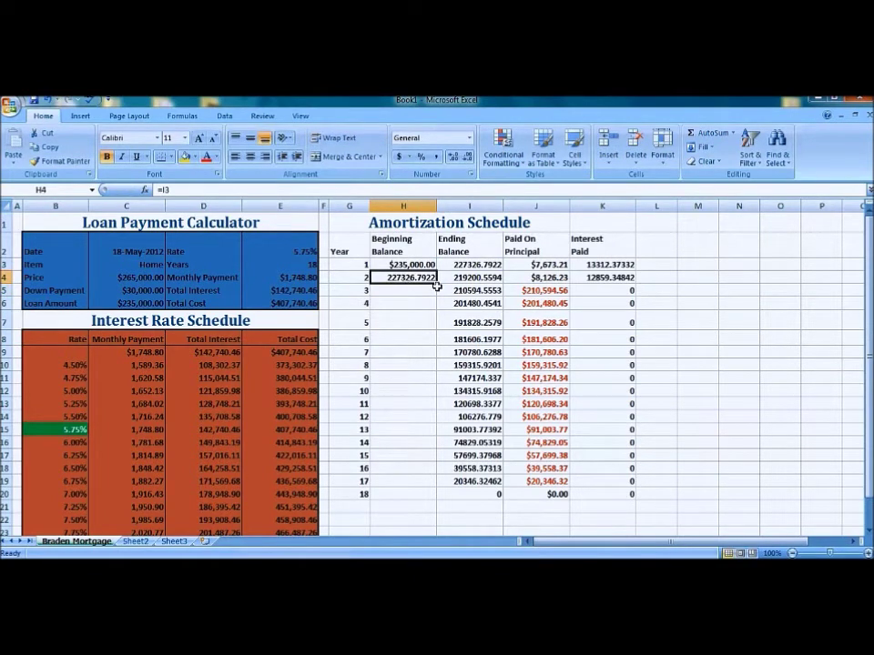
left_click_drag(436, 283, 421, 497)
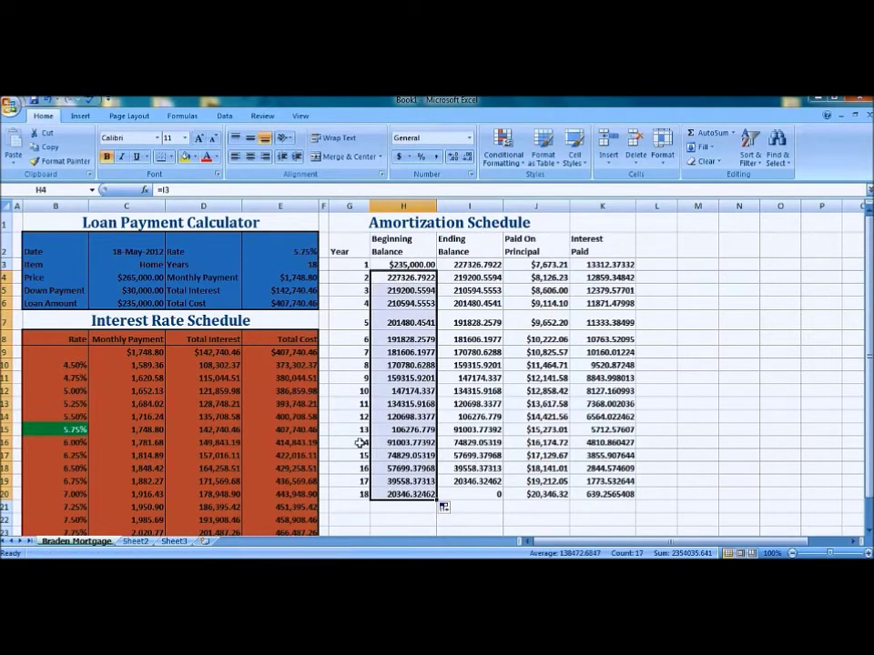
left_click(491, 495)
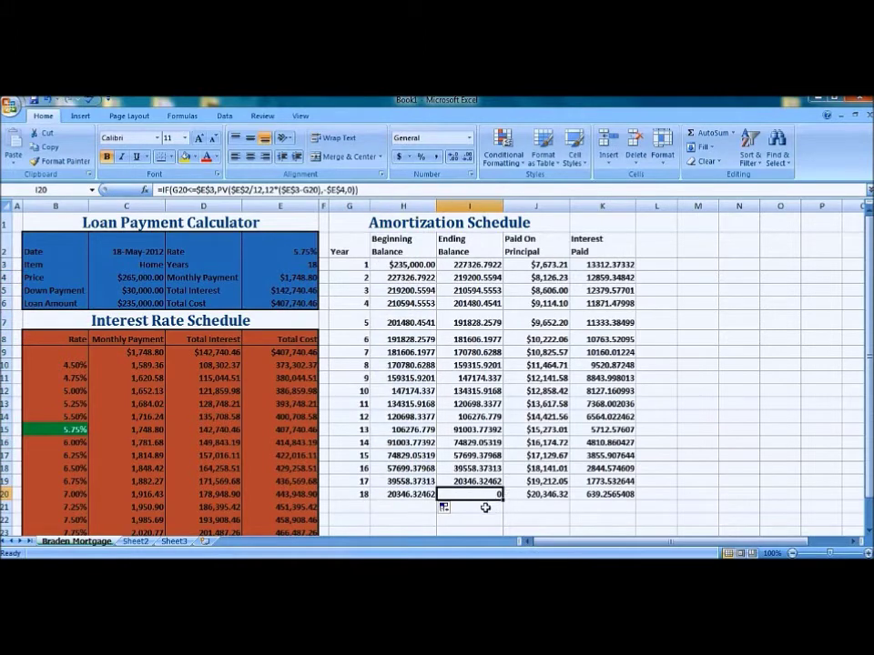
Add a Subtotal label in I21 and AutoSum principal and interest in J21:K21.
key("Return")
type("Subtotal")
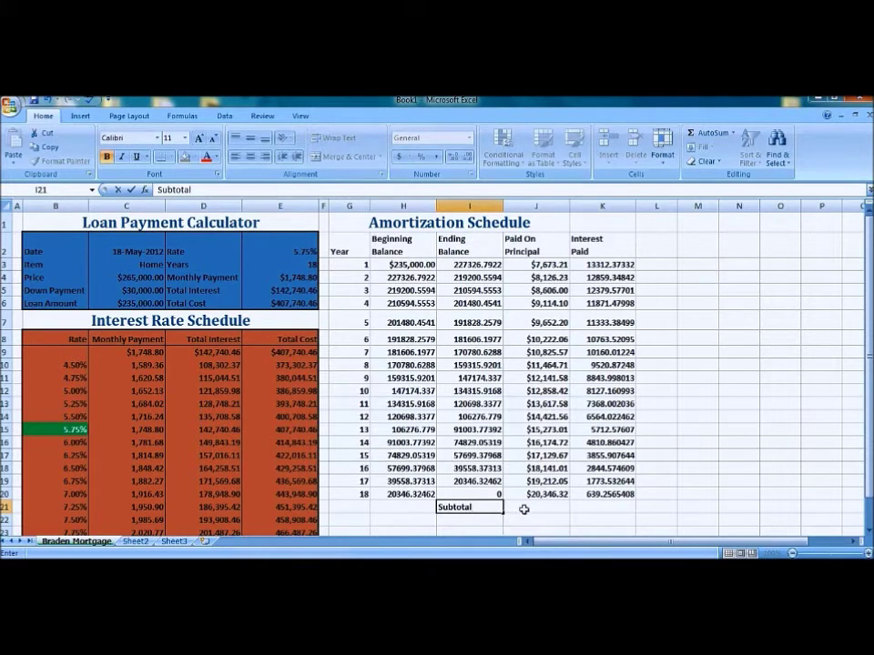
left_click(547, 506)
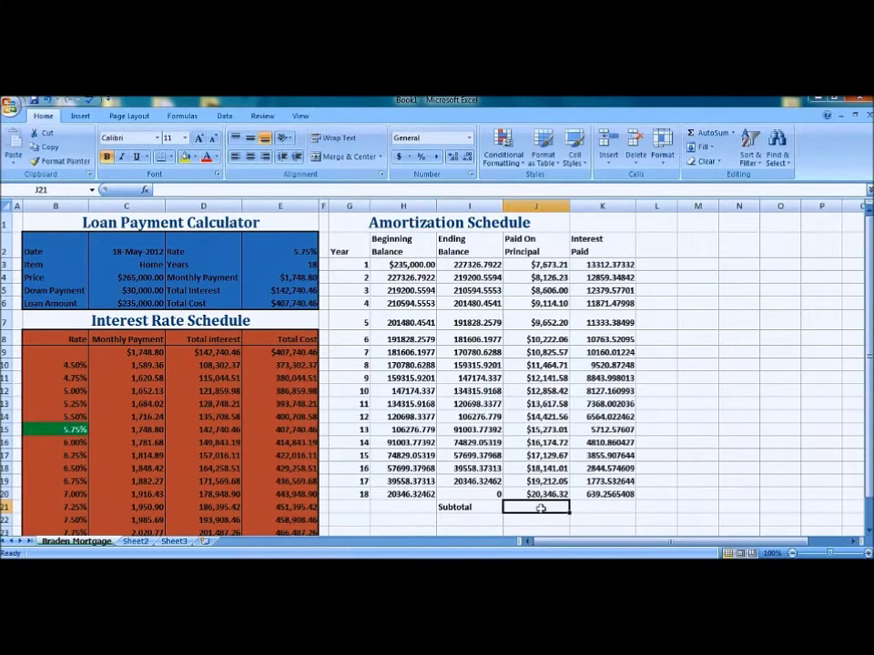
left_click_drag(550, 505, 591, 506)
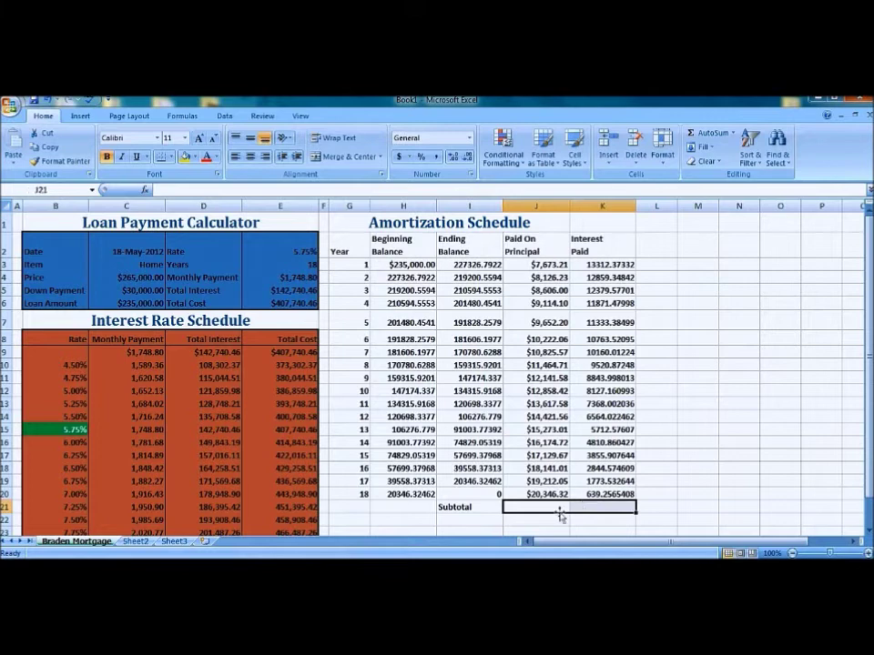
left_click(710, 133)
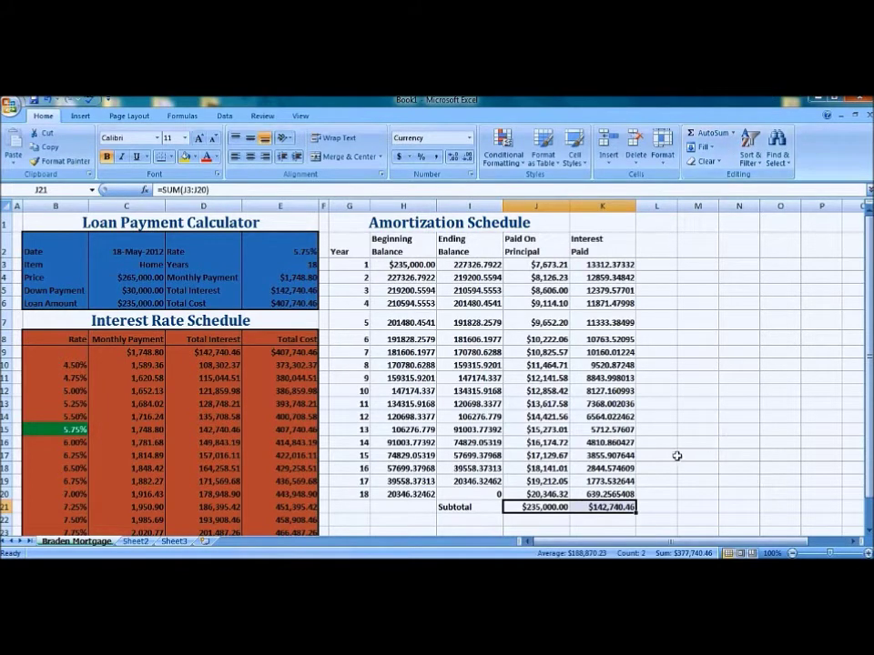
Add a 'Down PYMT' row linked to =C5, showing $30,000.00.
left_click(470, 519)
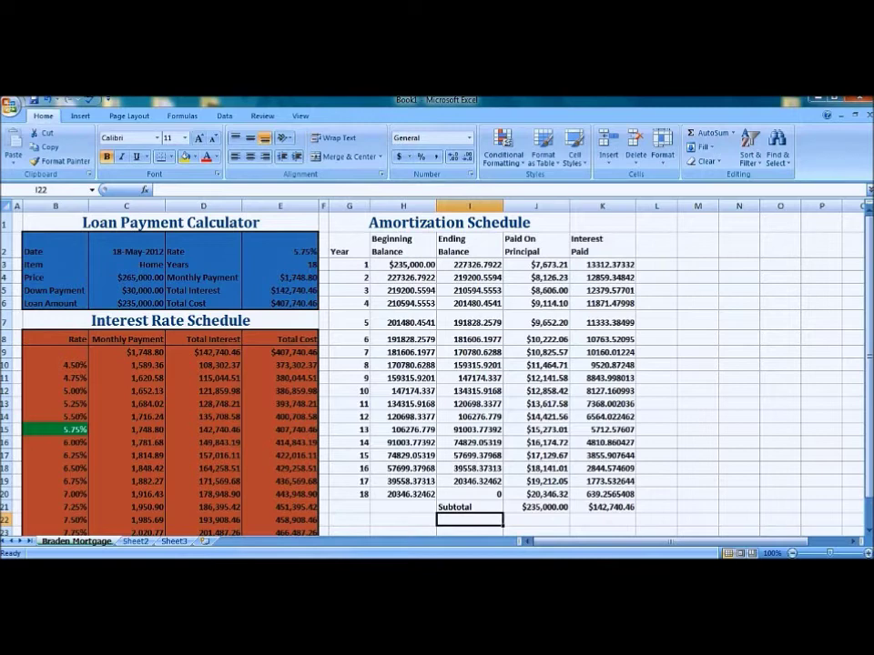
type("Down")
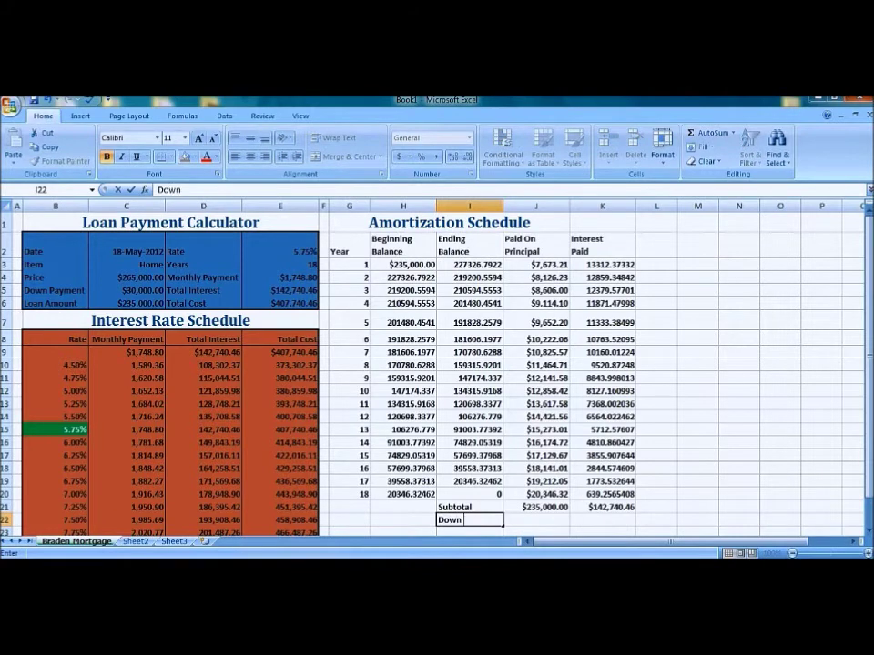
type(" PYMT")
key("Tab")
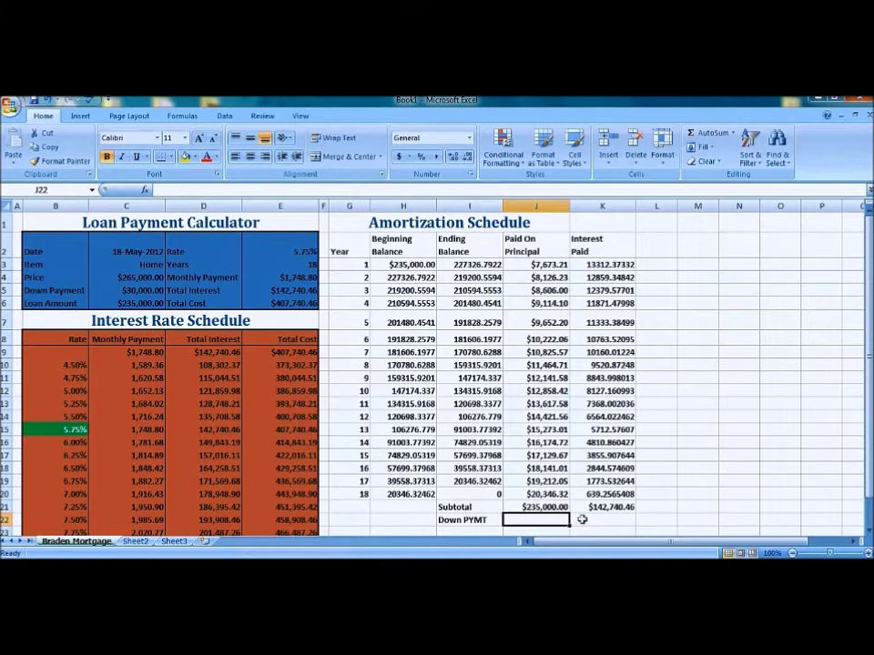
left_click(614, 519)
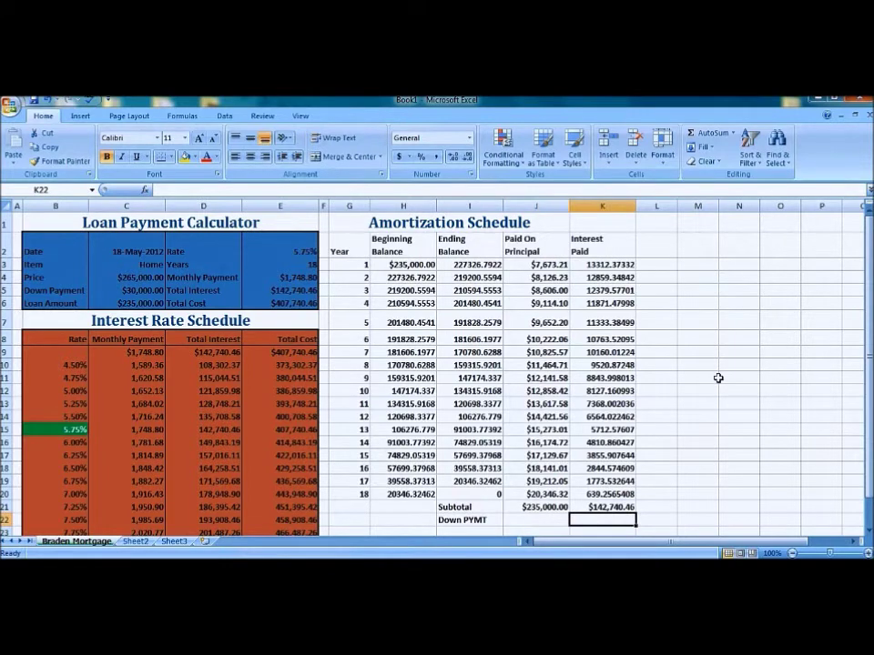
type("=C5")
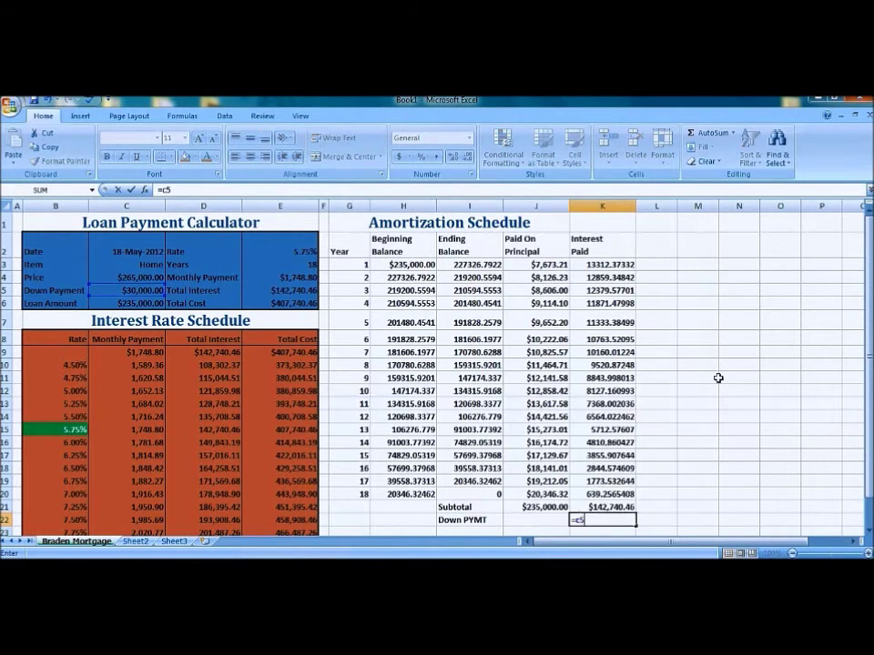
key("Return")
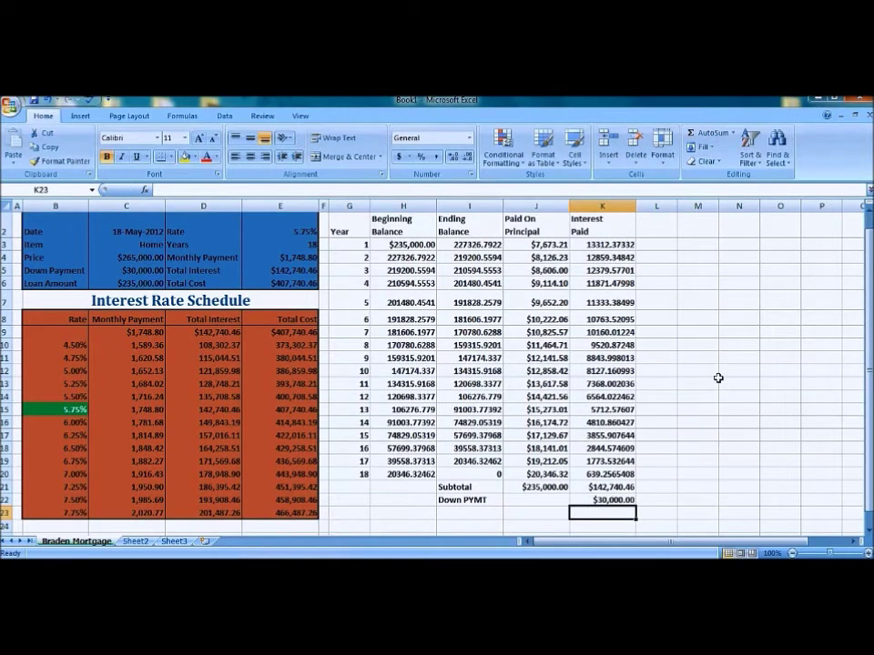
Add a 'Total Cost' row with =J21+K21+K22, giving $407,740.46.
key("Left")
key("Left")
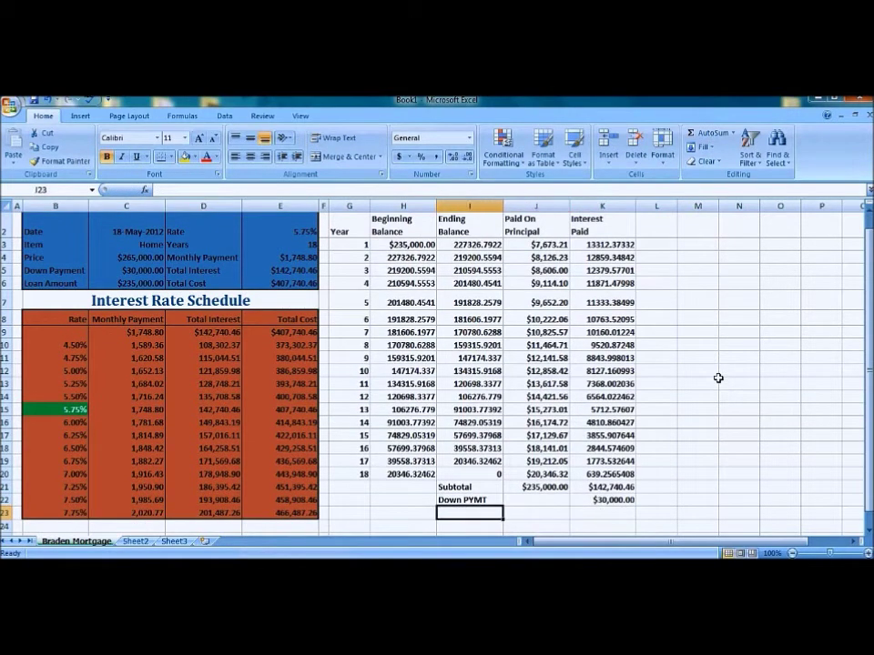
type("Total Cost")
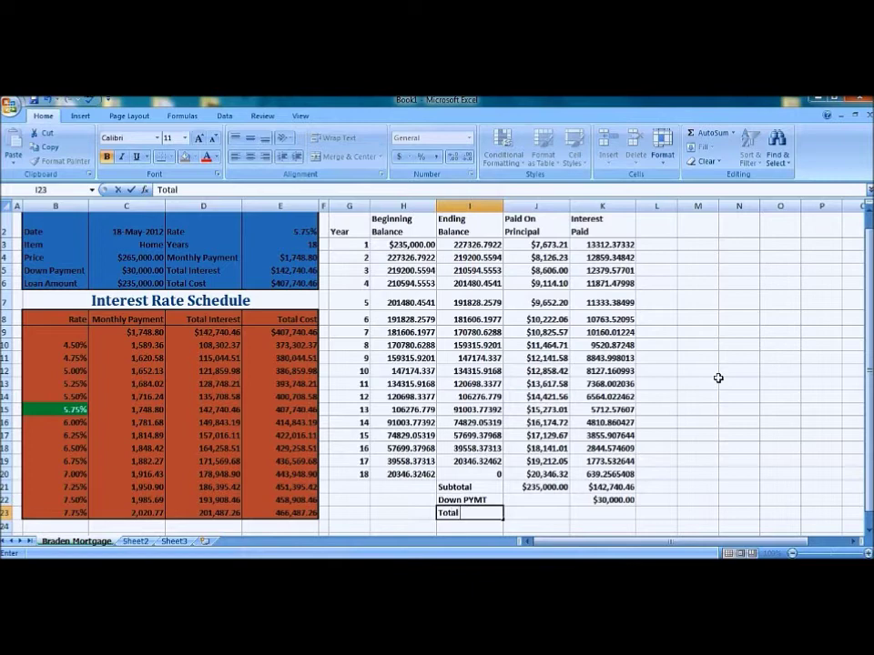
key("Right")
key("Right")
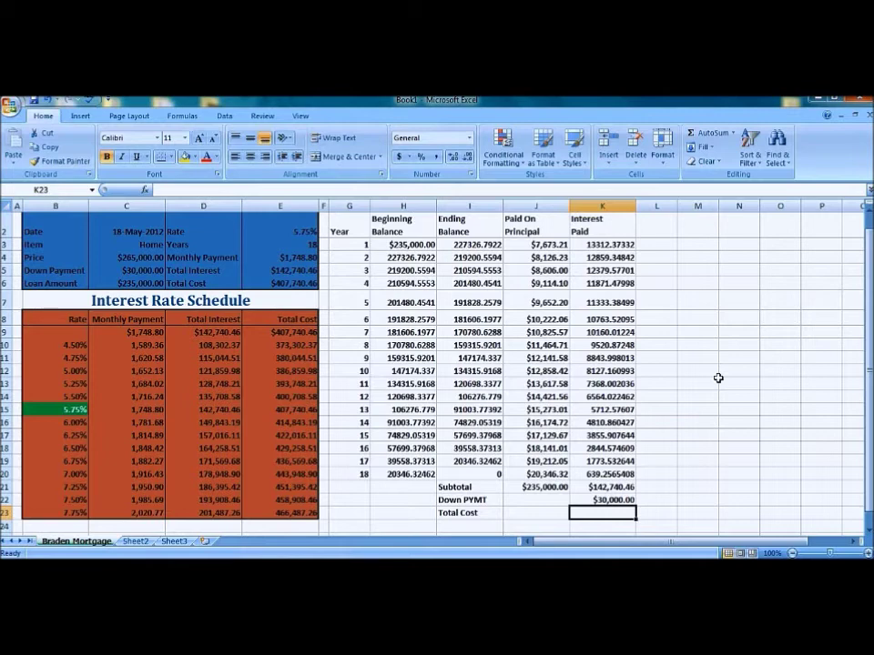
type("=J21")
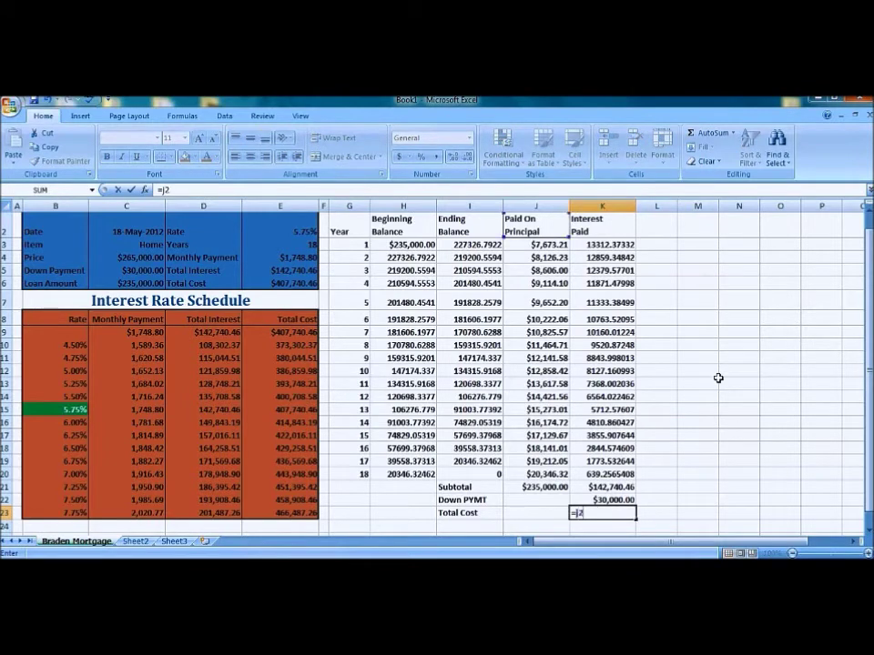
type("+k")
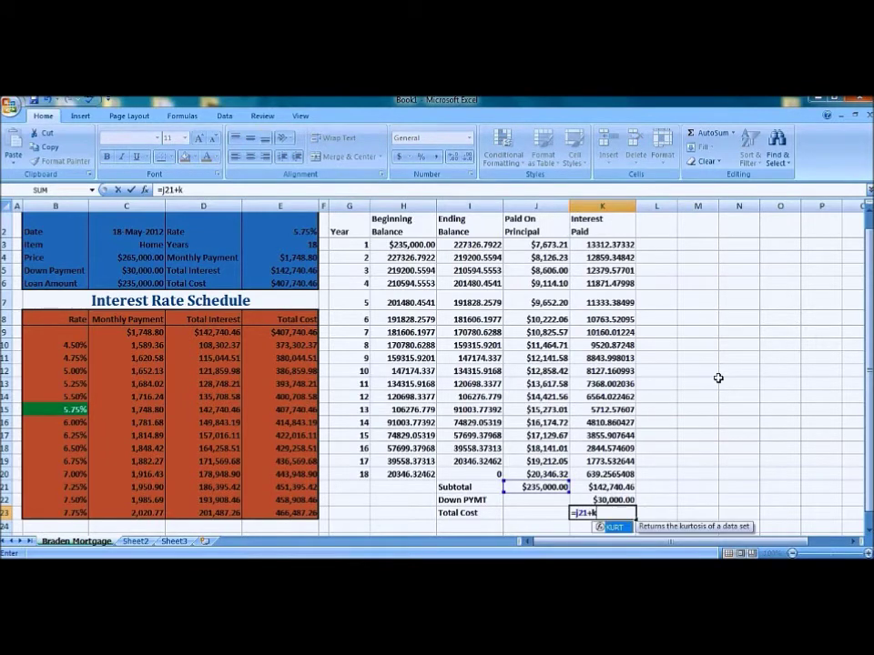
type("21+")
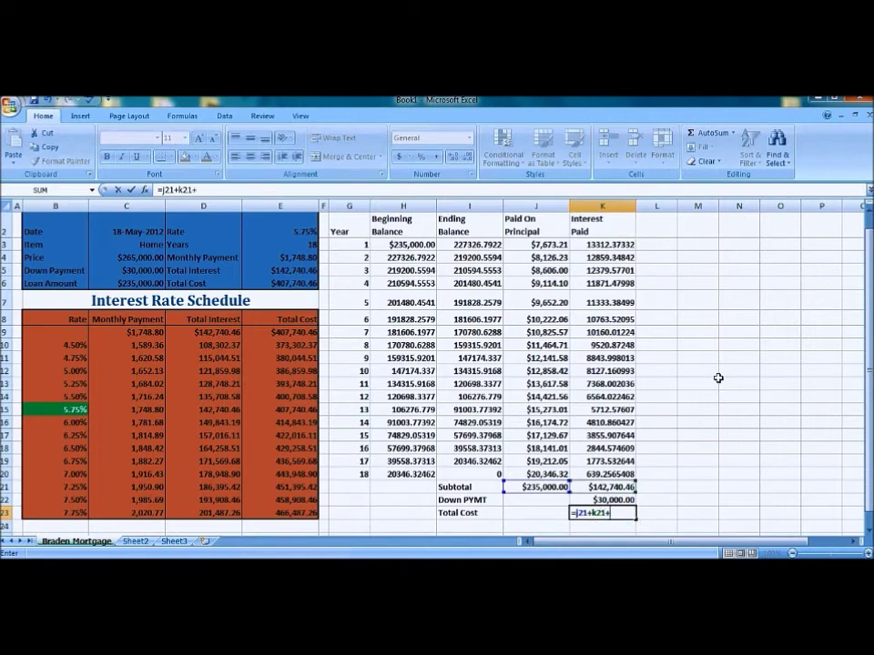
type("k22")
key("Return")
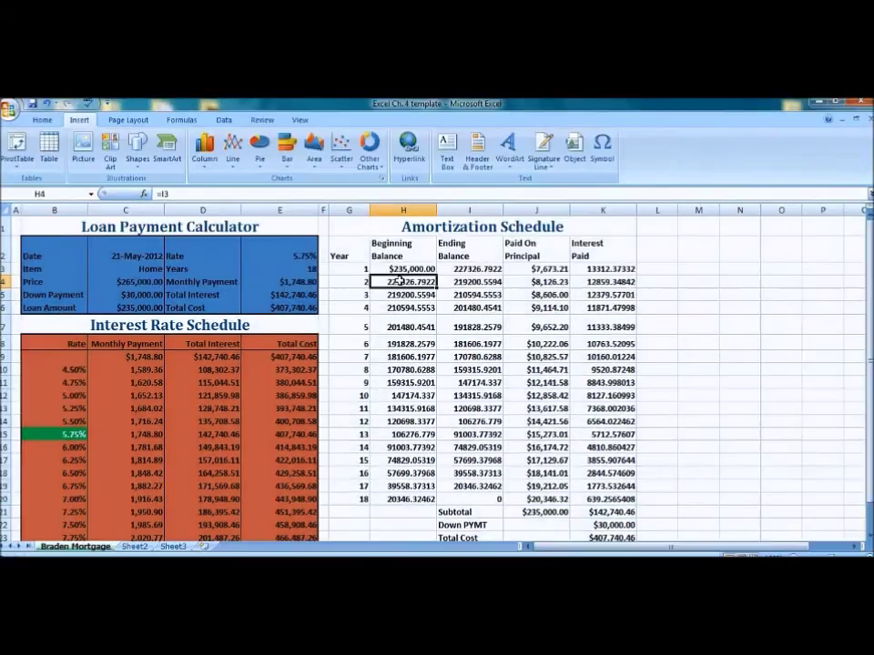
left_click_drag(392, 281, 606, 499)
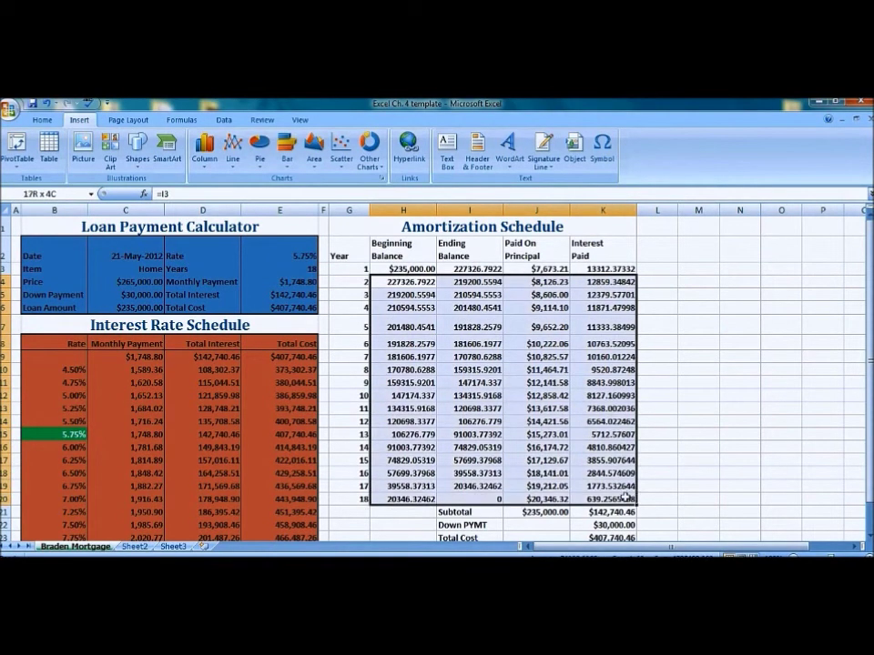
Format the year 2–18 values as symbol-less Currency with 2 decimals and red negatives.
right_click(530, 360)
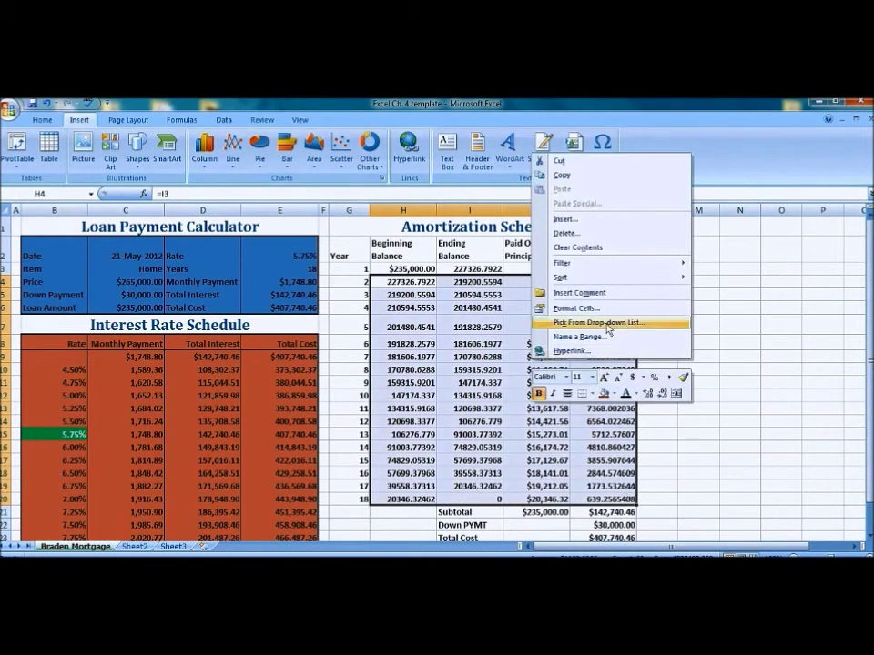
left_click(576, 307)
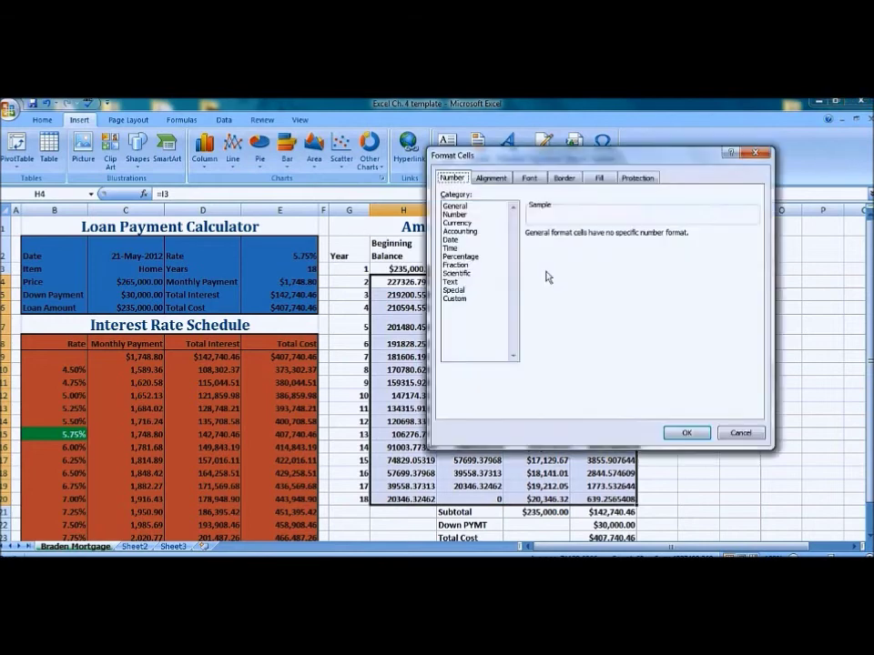
left_click(459, 215)
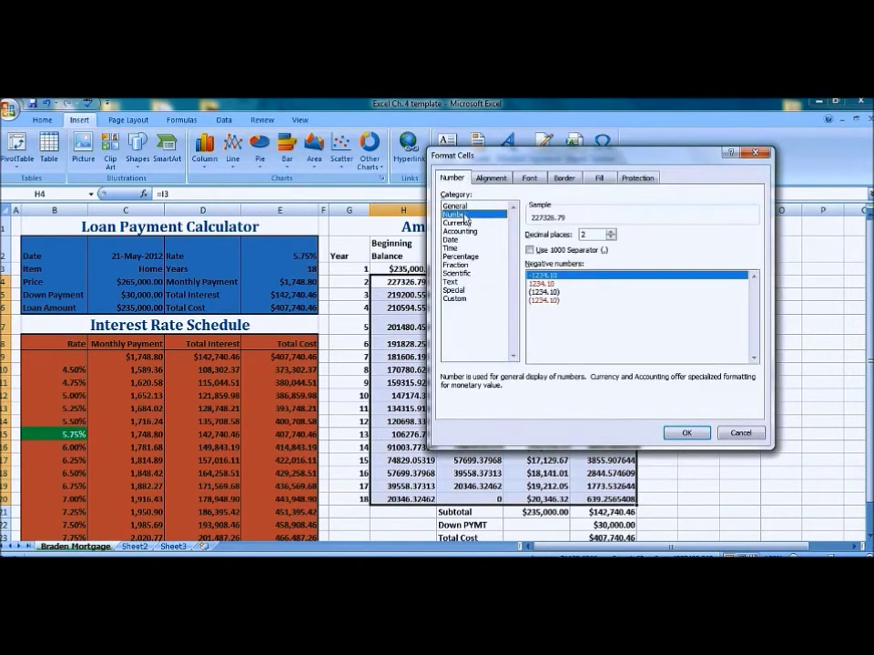
left_click(464, 223)
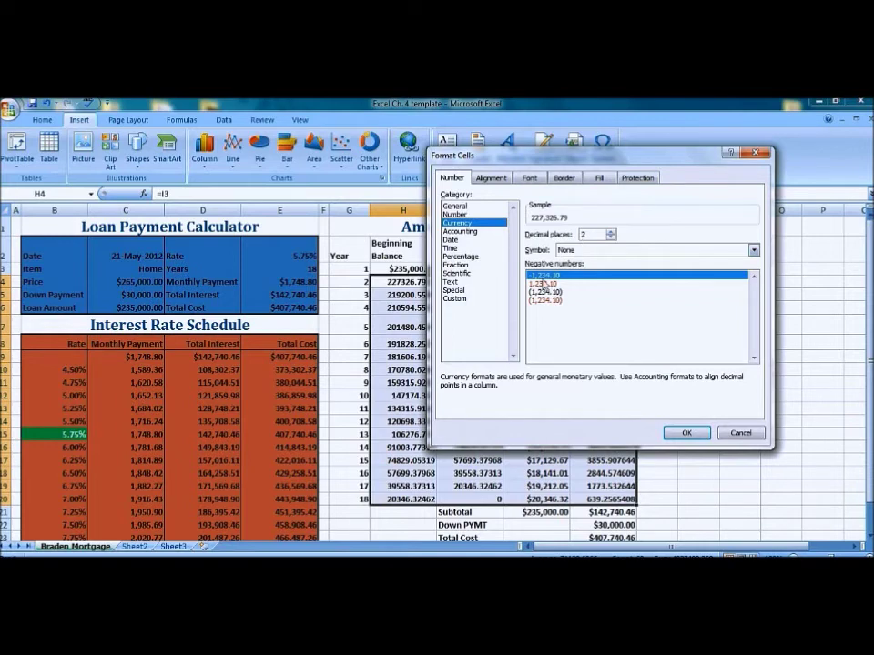
left_click(544, 284)
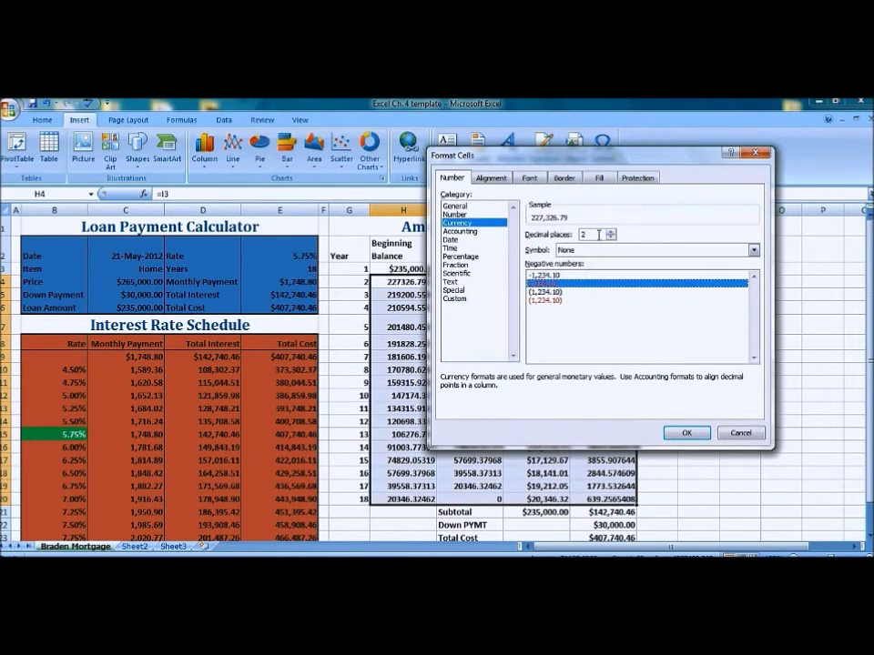
left_click(685, 434)
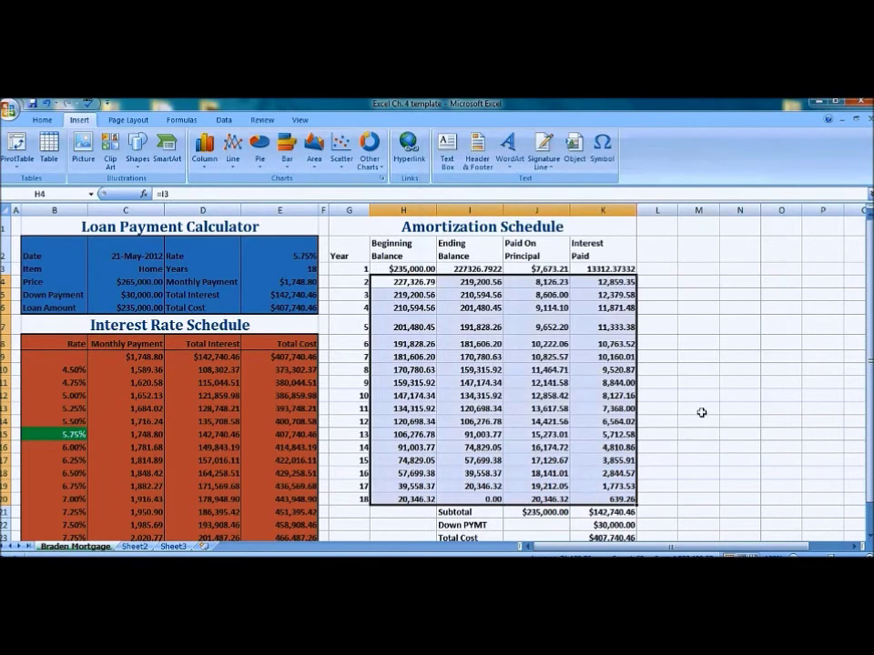
Give the G2:K22 Amortization Schedule an outline border, vertical inside lines and a blue fill.
left_click_drag(361, 254, 618, 529)
right_click(474, 387)
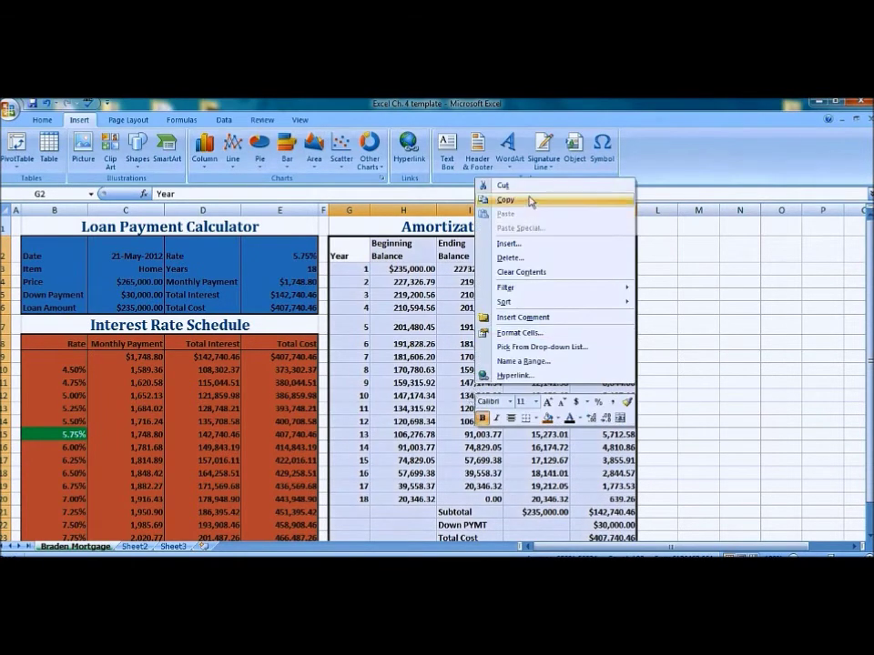
left_click(532, 343)
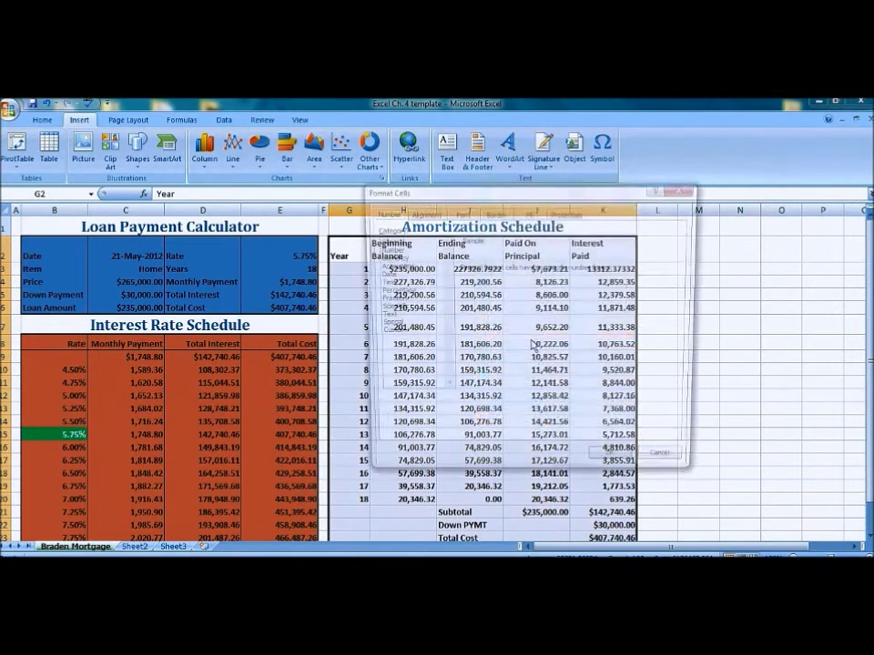
left_click(493, 212)
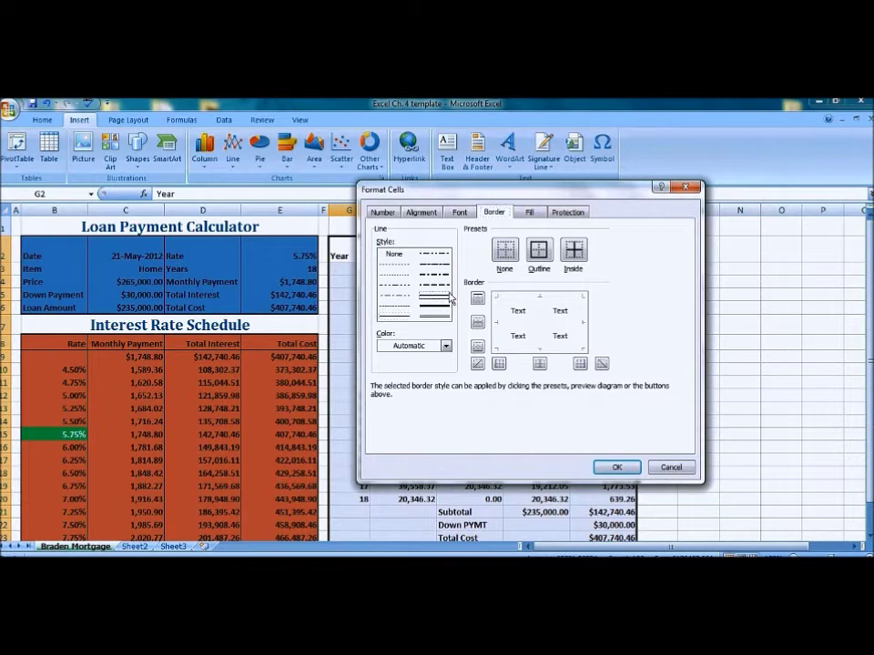
left_click(532, 254)
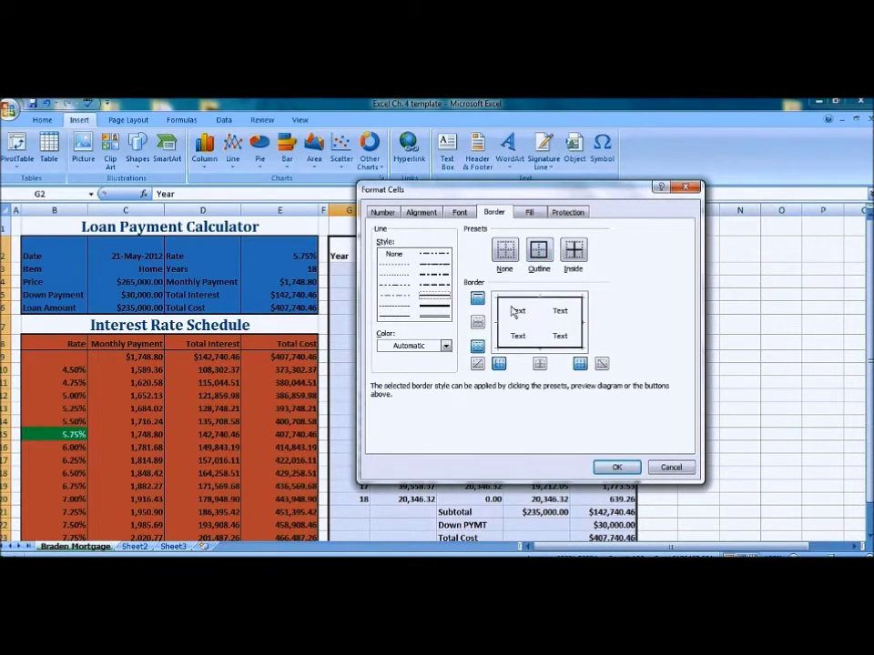
left_click(393, 316)
left_click(538, 363)
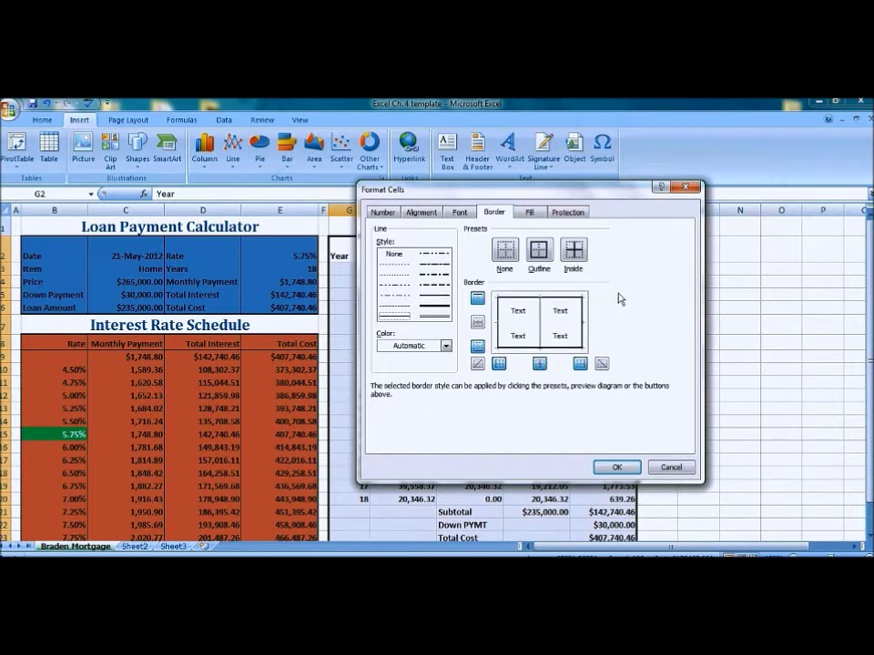
left_click(528, 211)
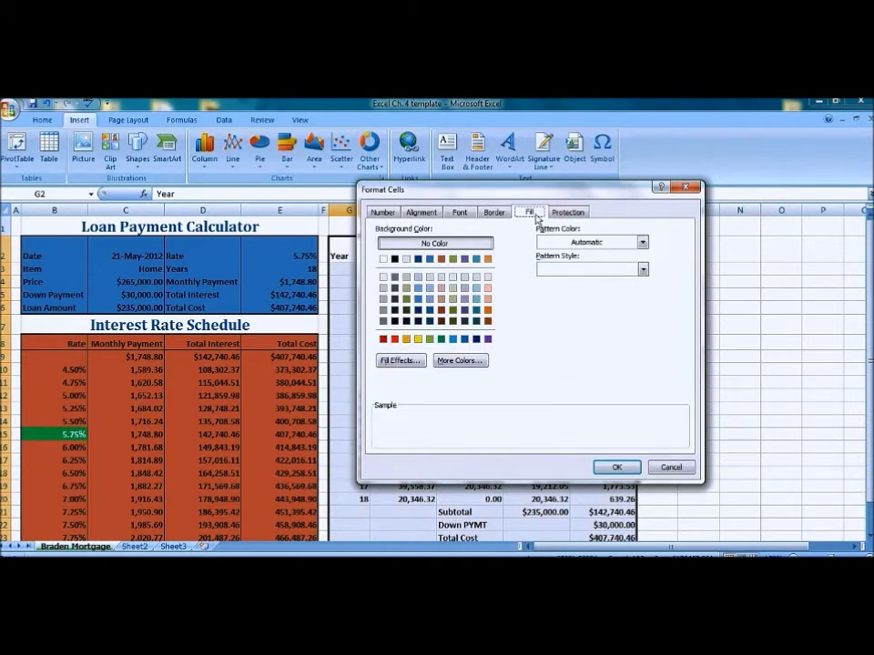
left_click(429, 259)
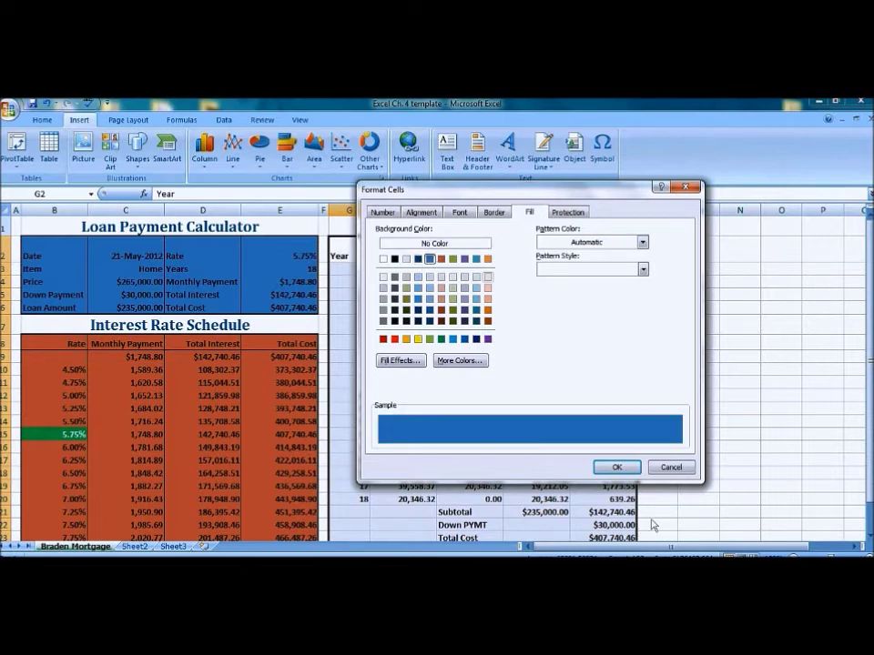
left_click(615, 467)
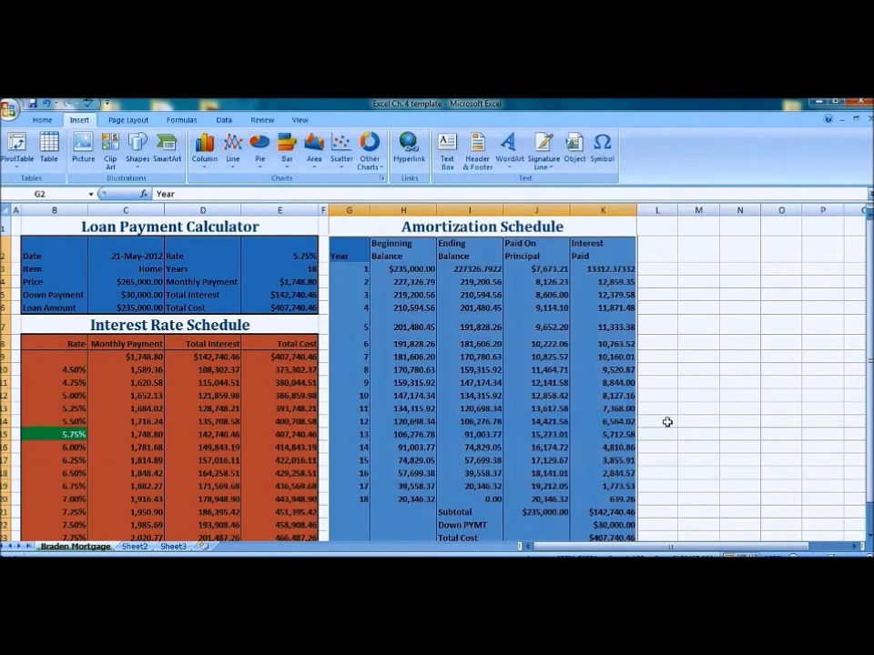
Select the schedule's header row and show the Home ribbon's formatting commands.
left_click(697, 421)
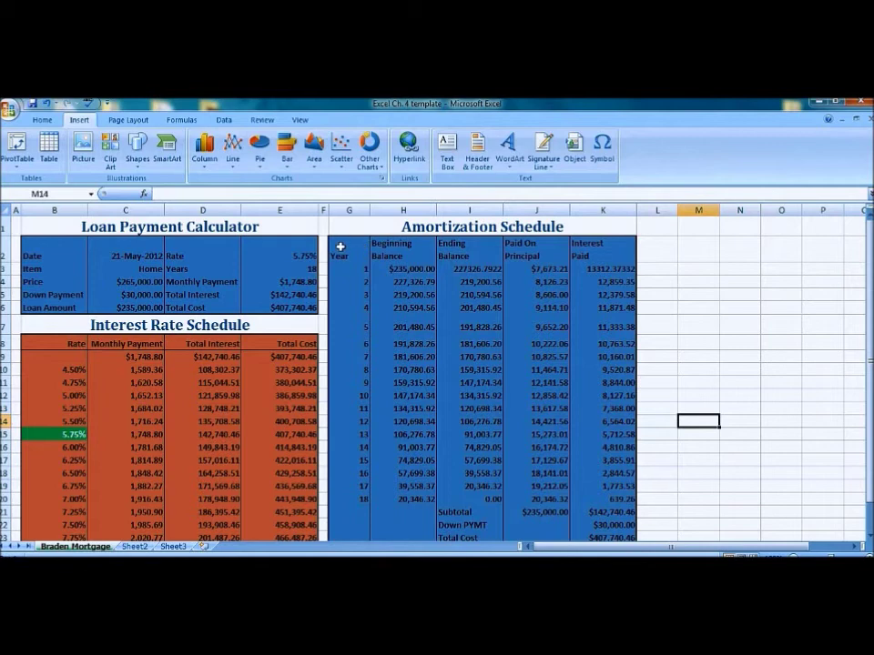
left_click_drag(339, 248, 611, 255)
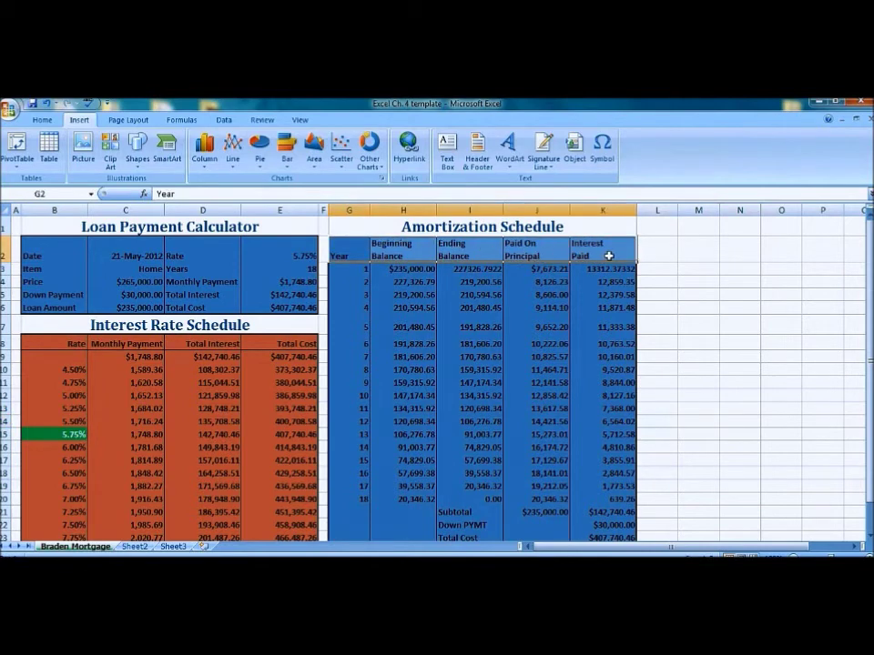
left_click(40, 122)
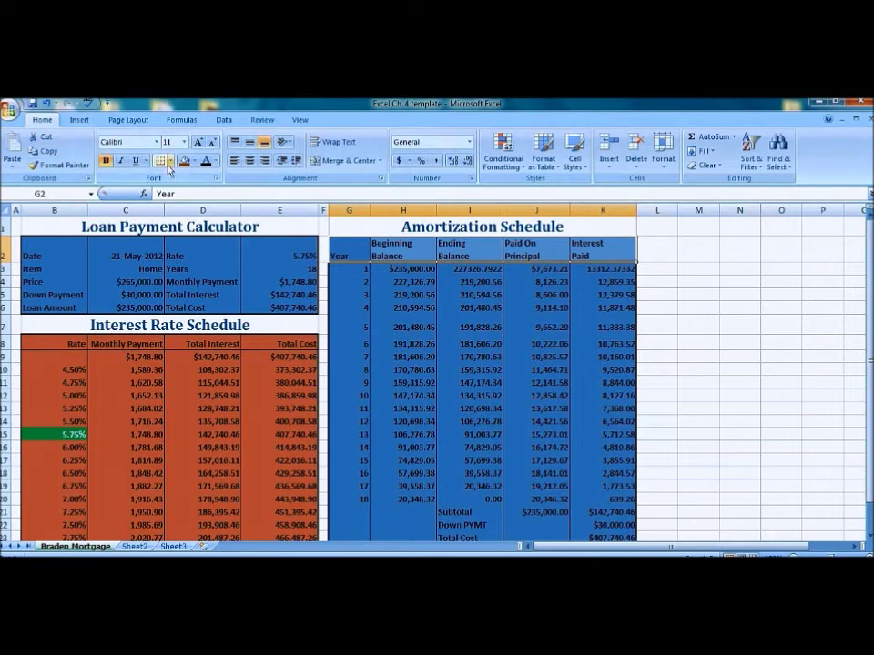
Check the schedule's formulas in J4, the year 18 row and the Ending Balance column.
left_click(536, 282)
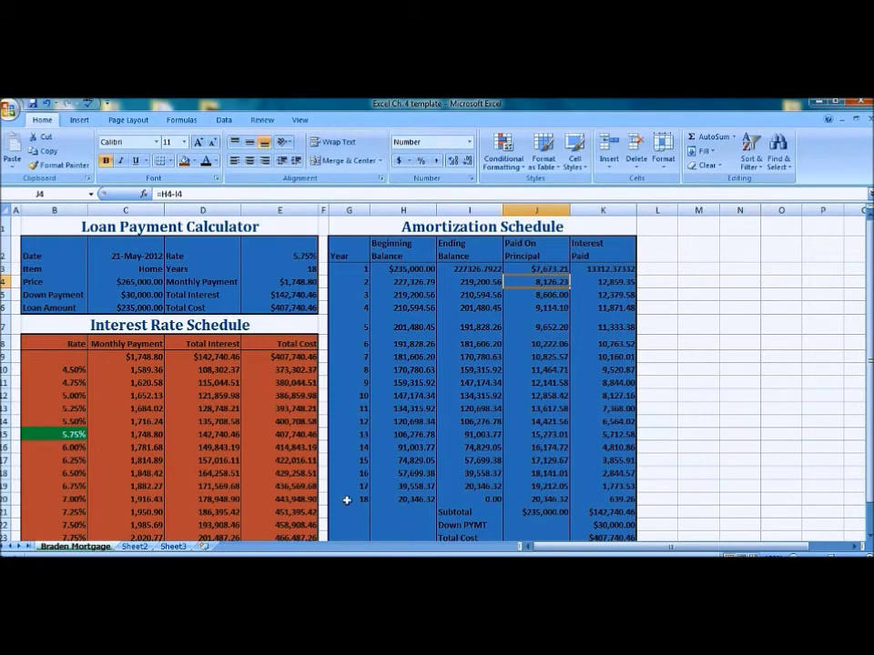
left_click_drag(350, 498, 623, 499)
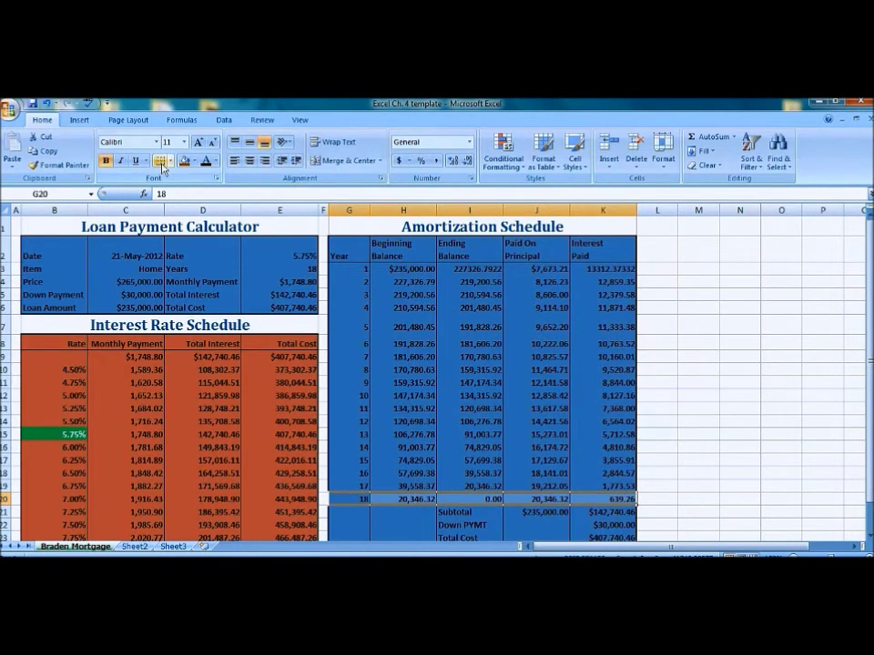
left_click_drag(469, 383, 480, 395)
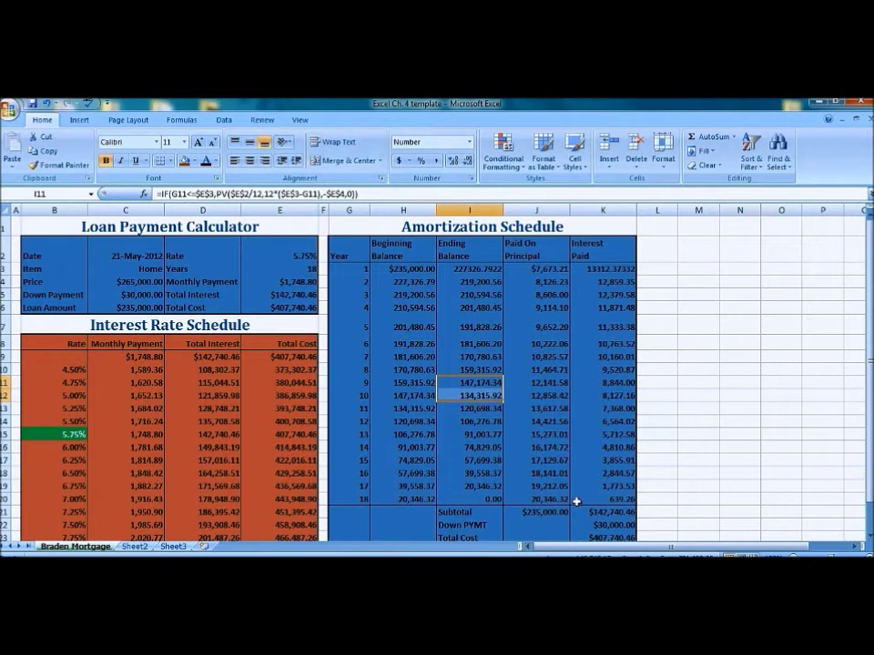
left_click(488, 500)
left_click(343, 512)
left_click(697, 460)
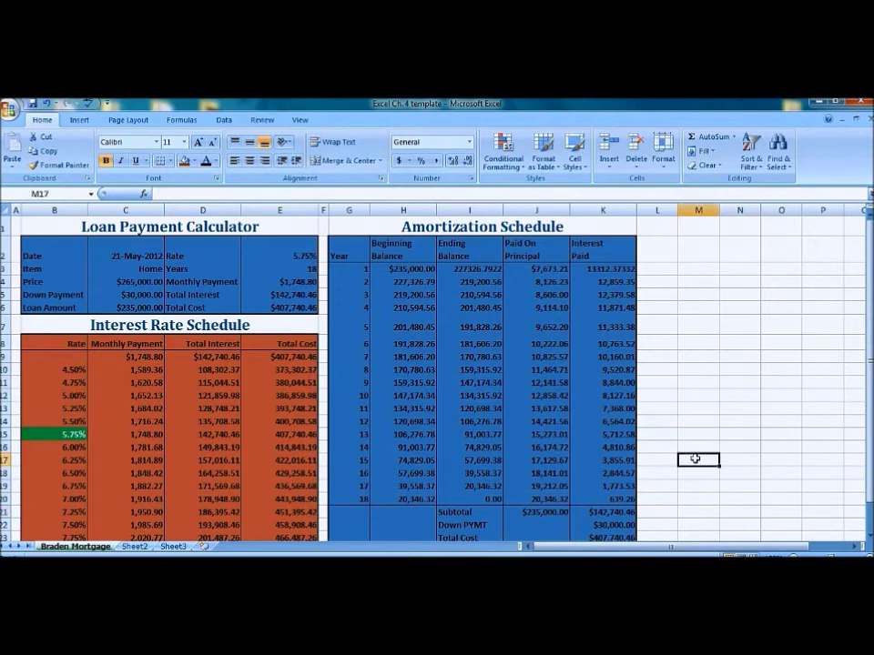
Change the item to Pontoon Boat, price 41,550 and down payment 6000.
left_click(157, 270)
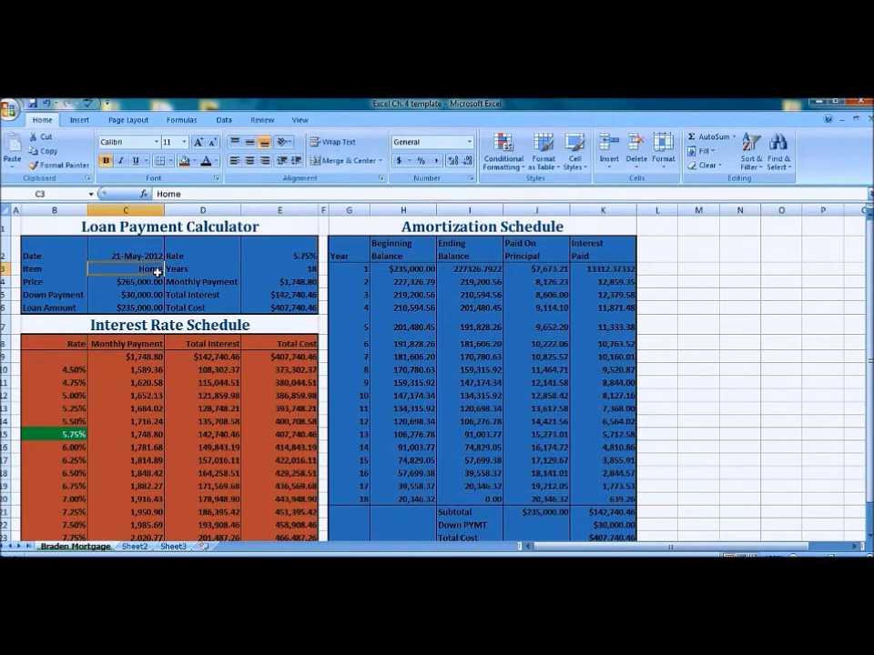
type("Pont")
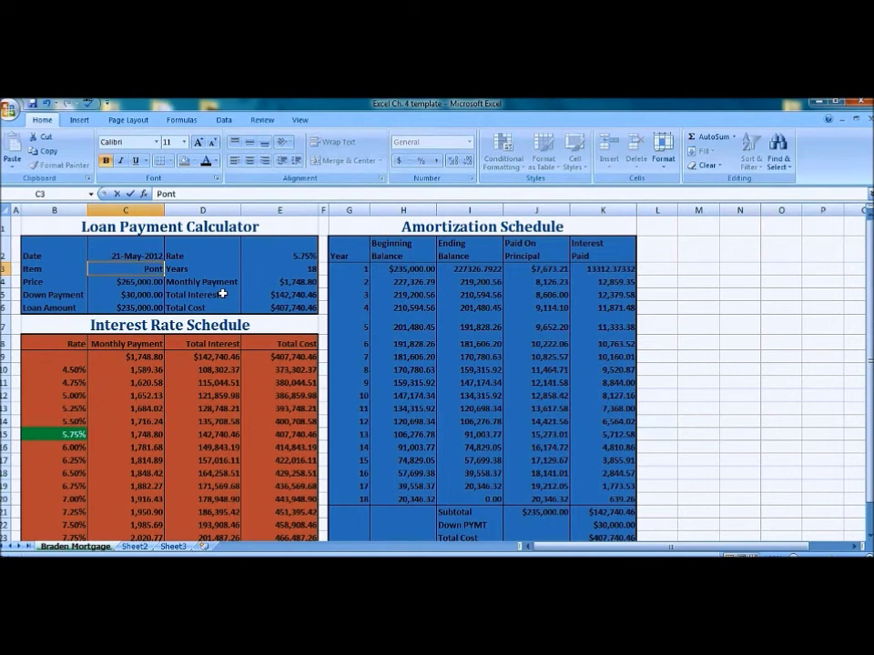
type("oon Boat")
key("Return")
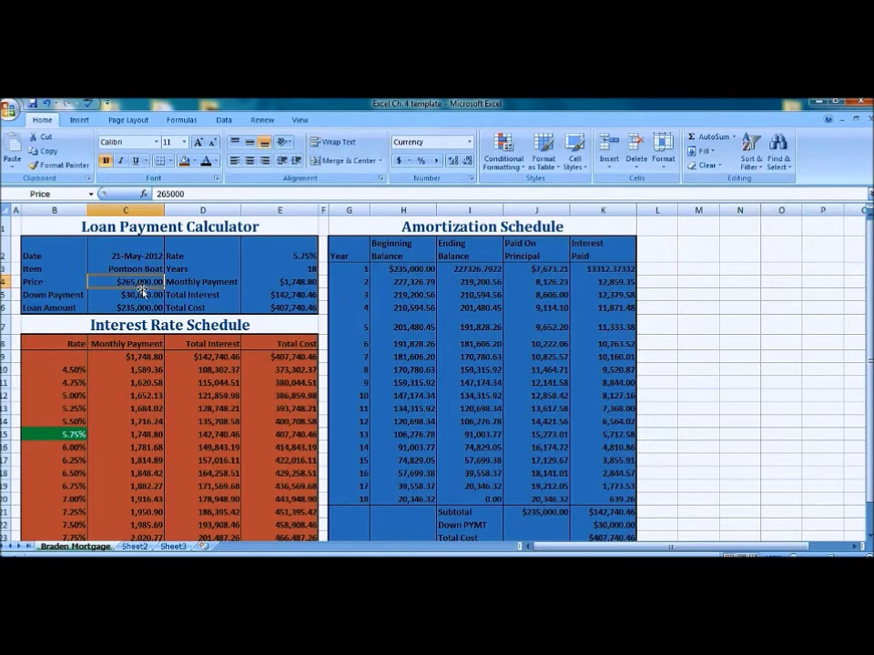
type("41550")
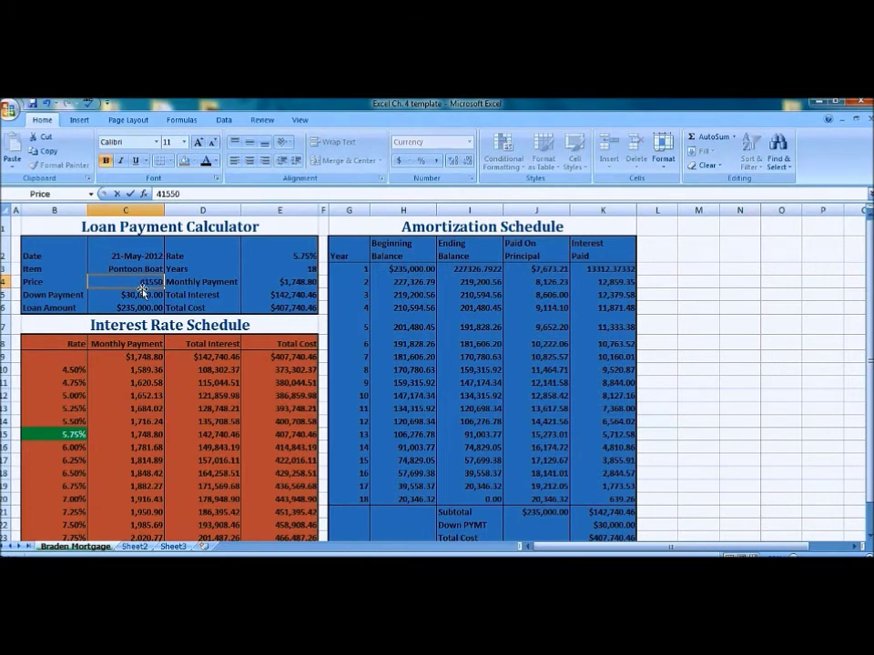
type("1,550")
key("Return")
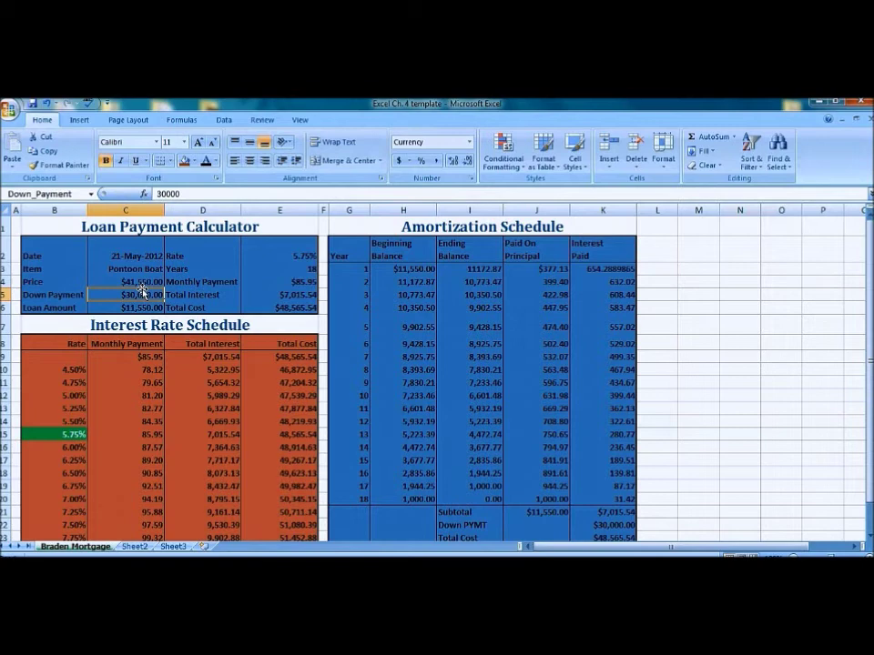
type("6000")
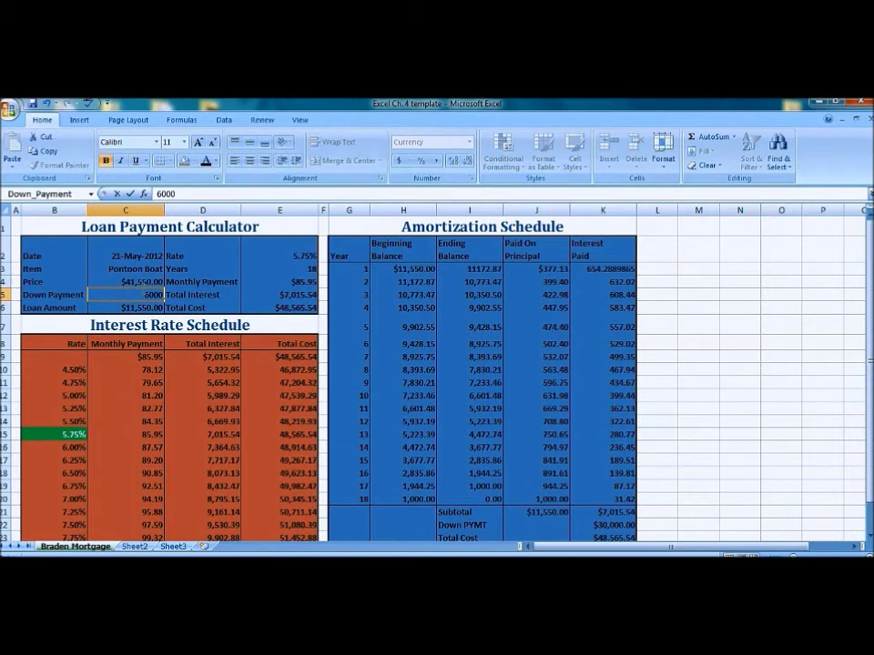
key("Return")
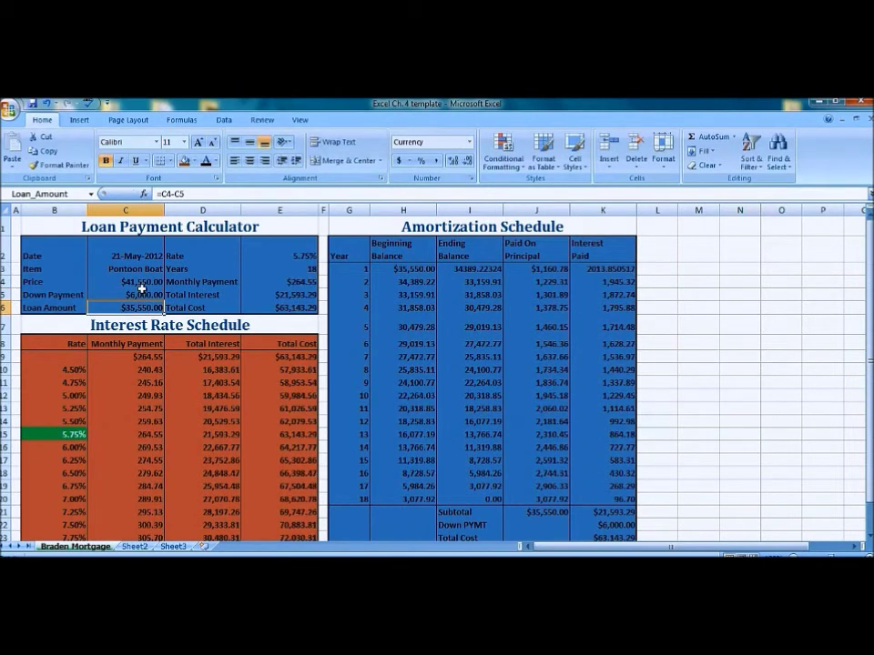
Set the interest rate to 7.25% and the loan term to 5 years.
key("Right")
key("Right")
key("Up")
key("Up")
key("Up")
key("Up")
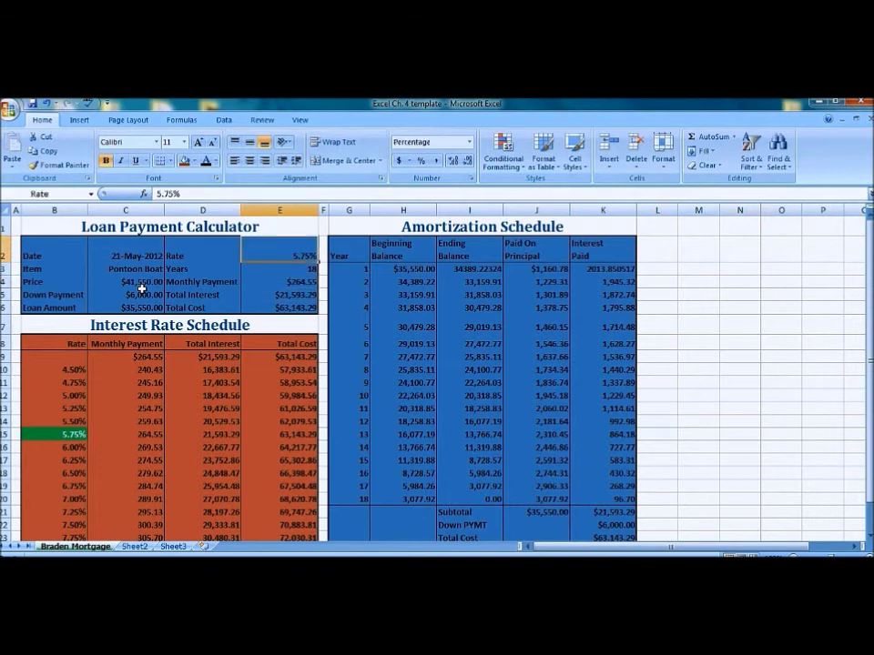
type("7.25")
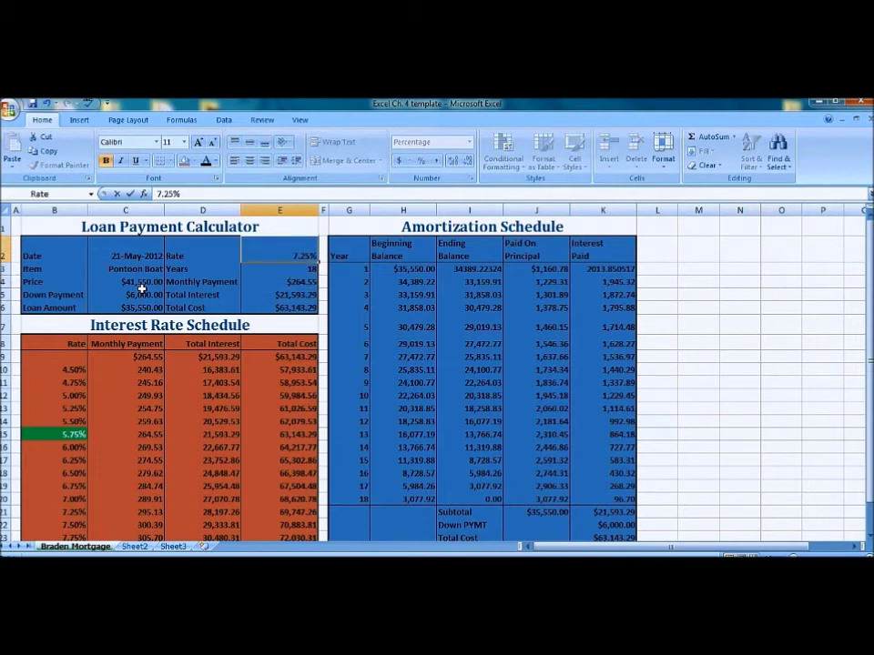
key("Return")
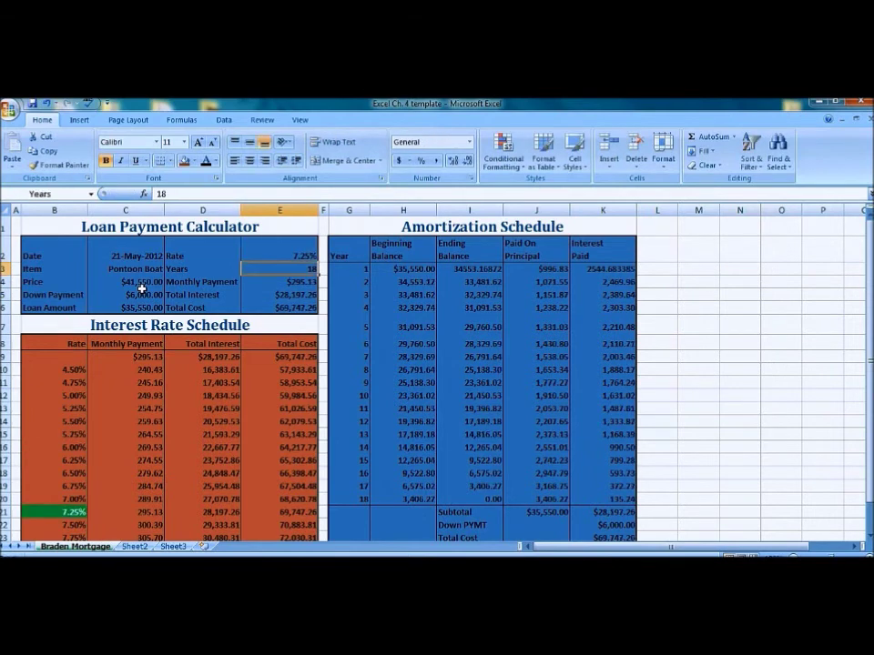
type("5")
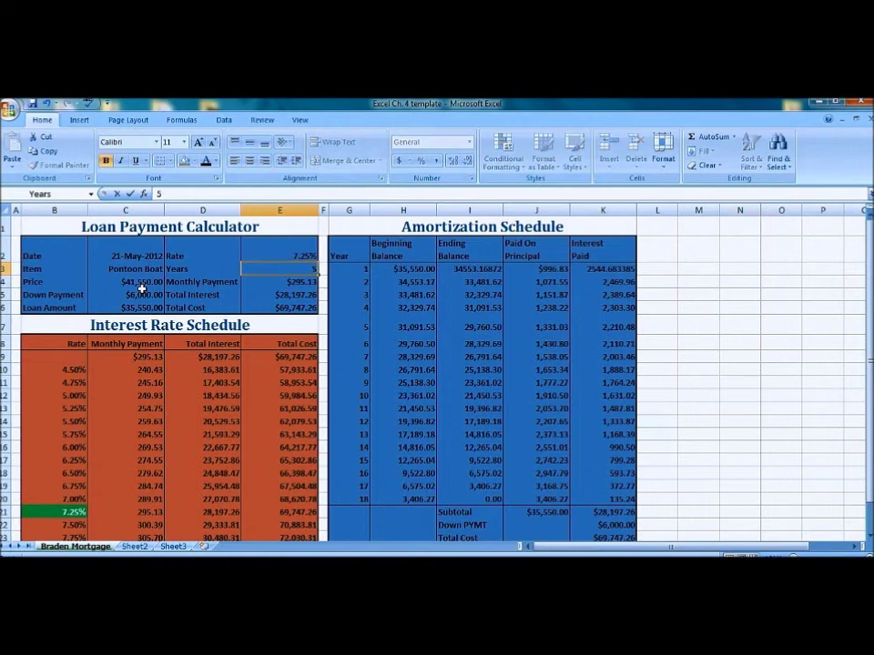
key("Return")
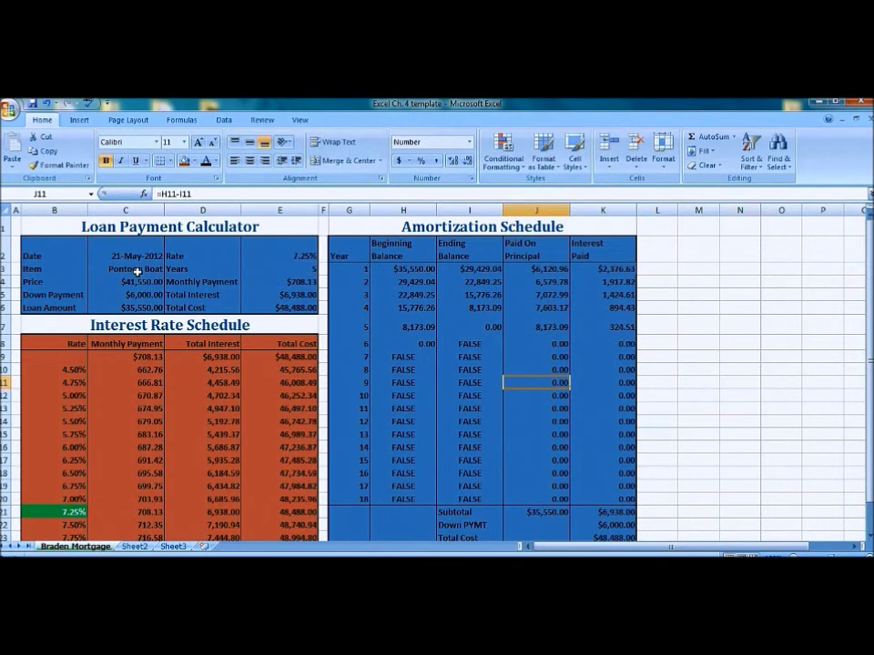
left_click(146, 269)
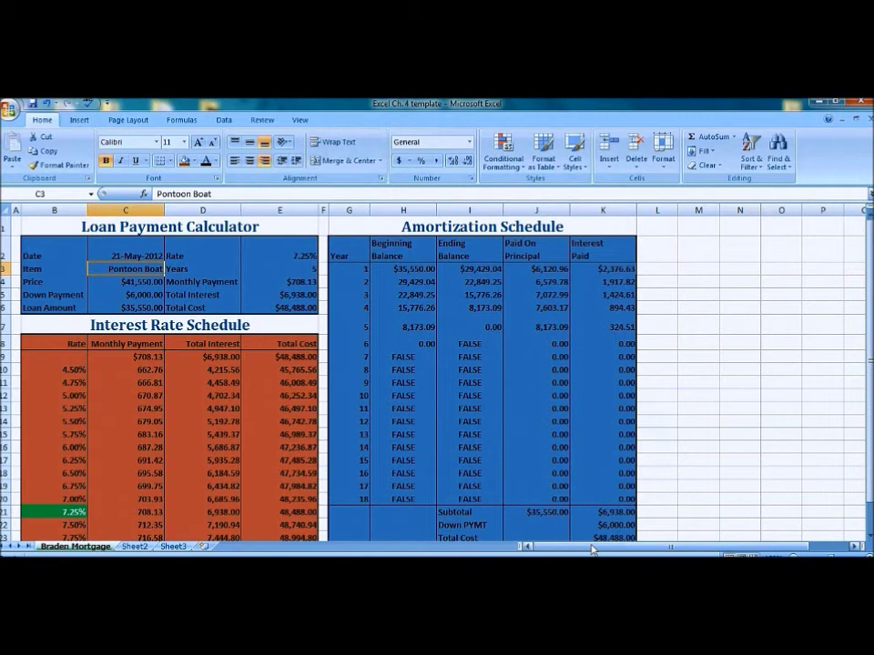
Change the item to Home, price 265000 and down payment 30000.
type("Home")
key("Return")
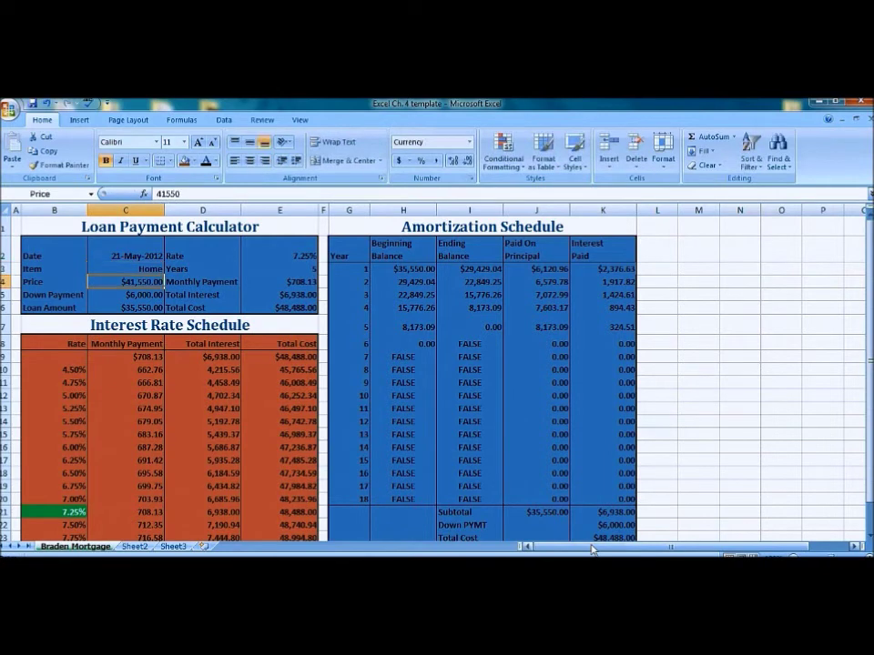
type("26")
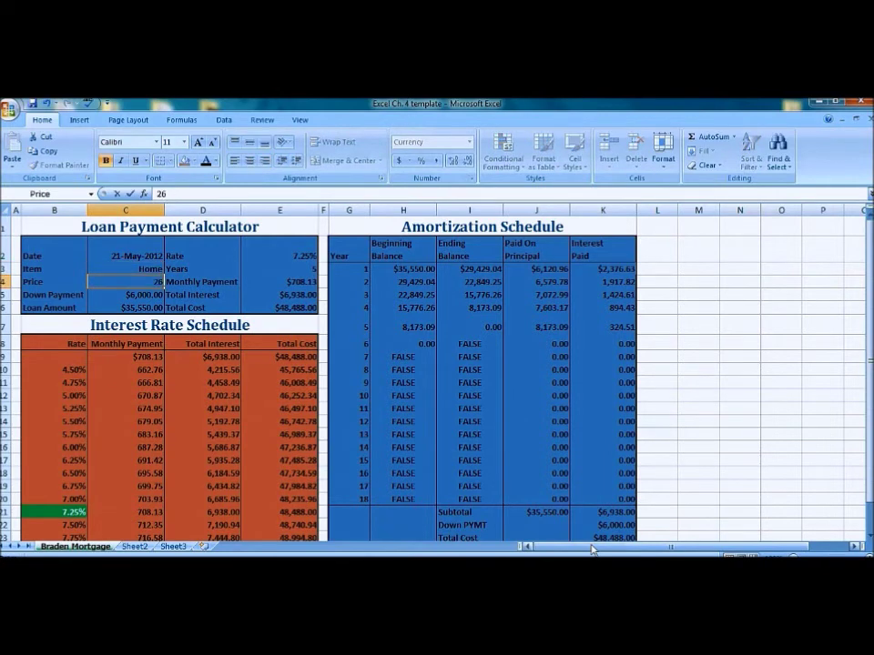
type("5000")
key("Return")
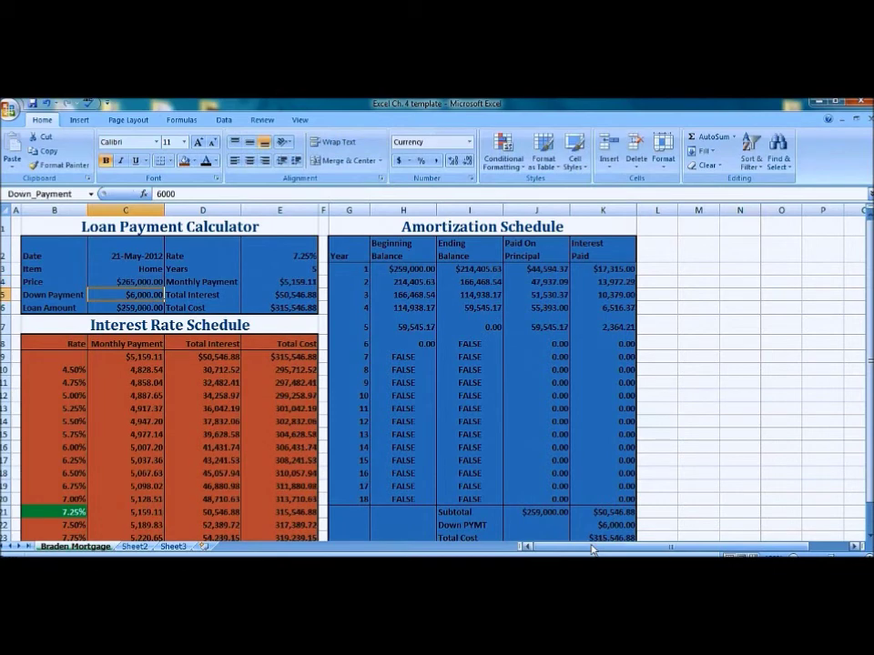
type("30000")
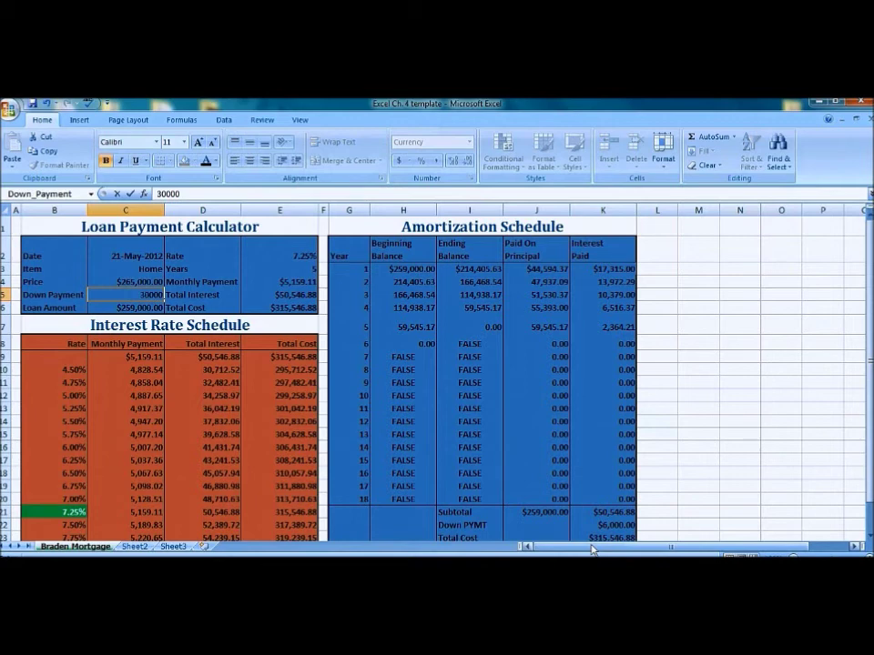
key("Return")
Set the interest rate to 5.75% and the loan term to 18 years.
key("Right")
key("Right")
key("Up")
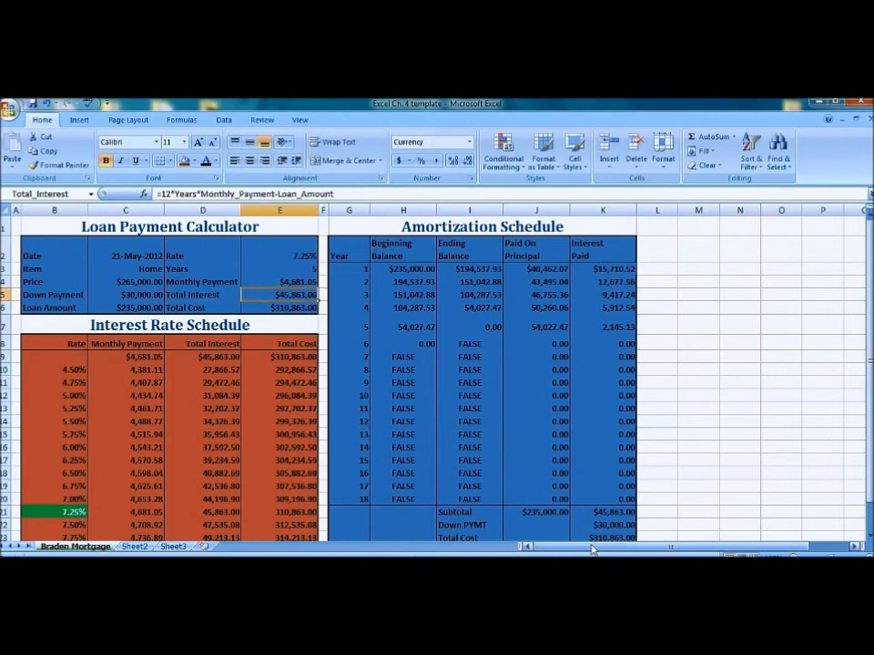
key("Up")
key("Up")
key("Up")
type("5%")
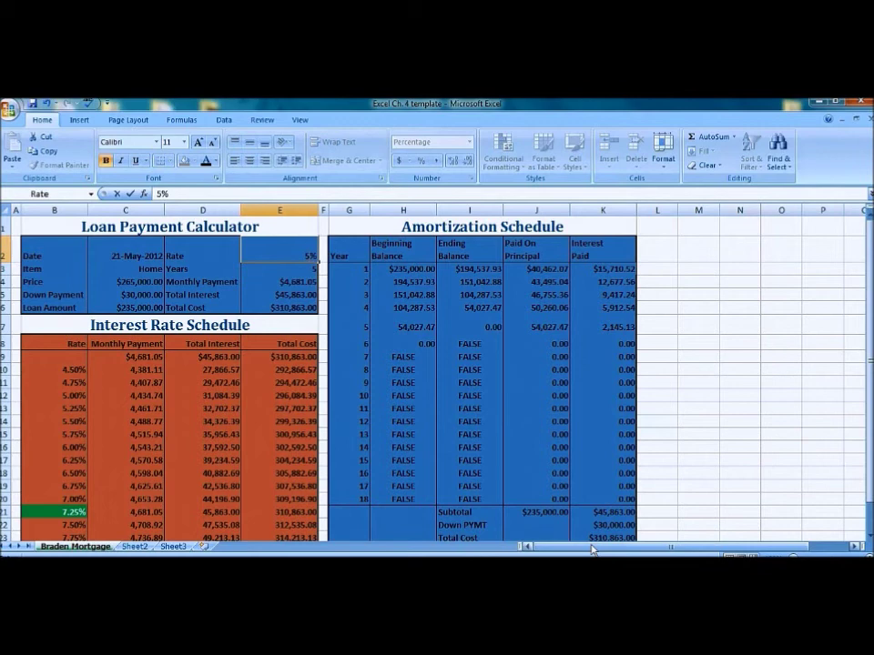
type("75")
key("Return")
type("18")
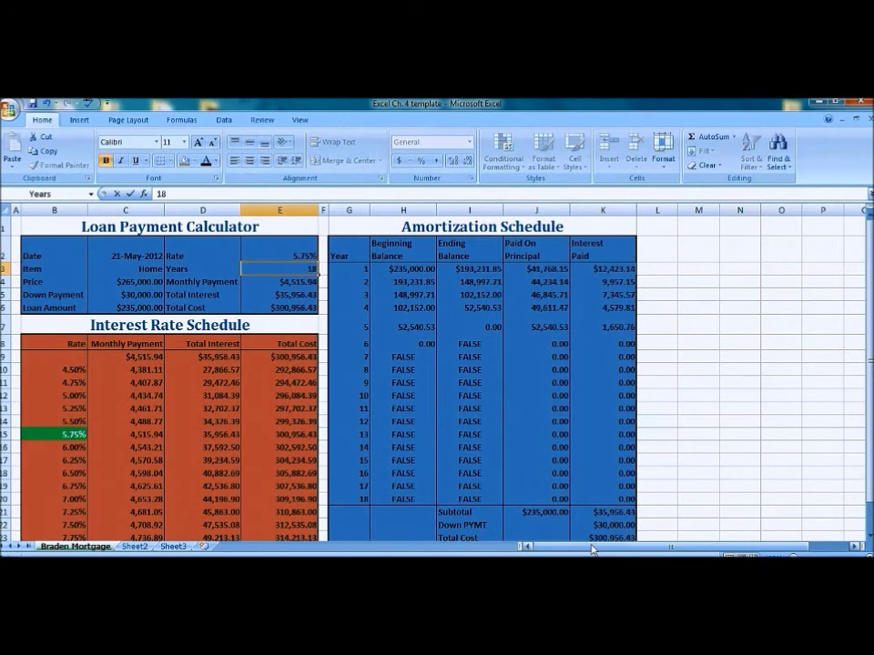
key("Return")
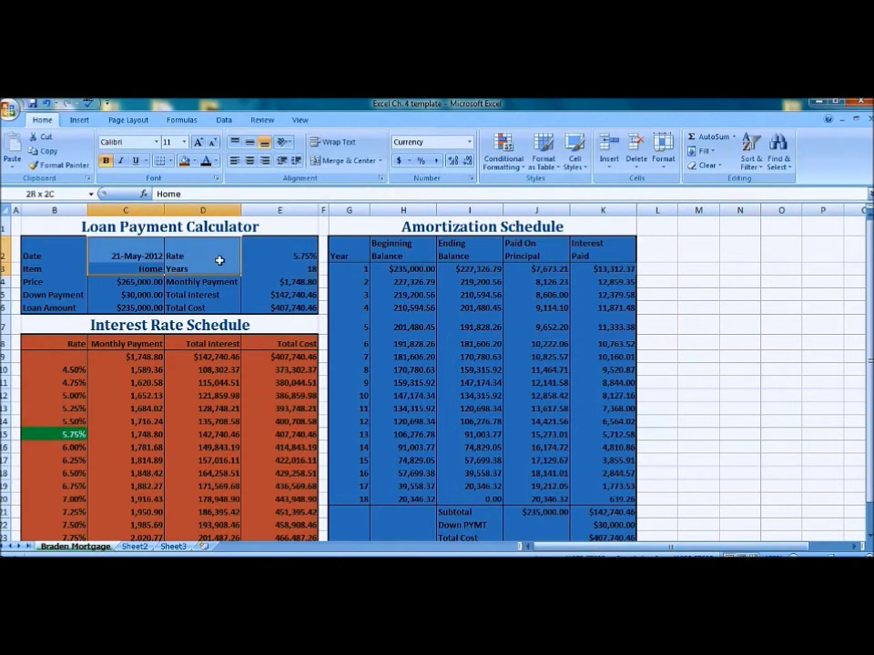
left_click_drag(219, 260, 220, 261)
left_click_drag(137, 269, 111, 307)
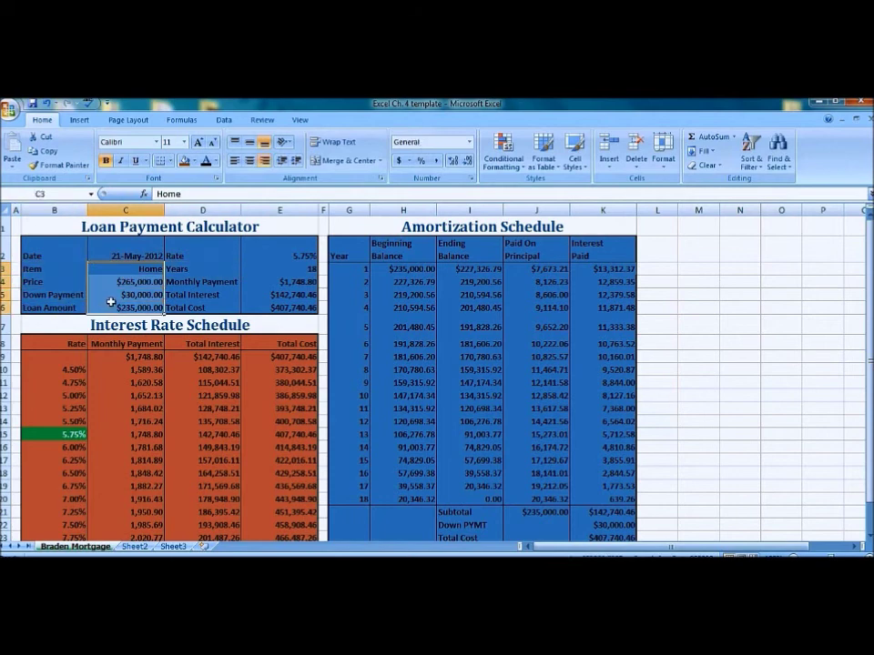
Clear the Locked protection setting on input cells C3:C6 and E2:E3.
left_click_drag(289, 246, 287, 262)
right_click(284, 261)
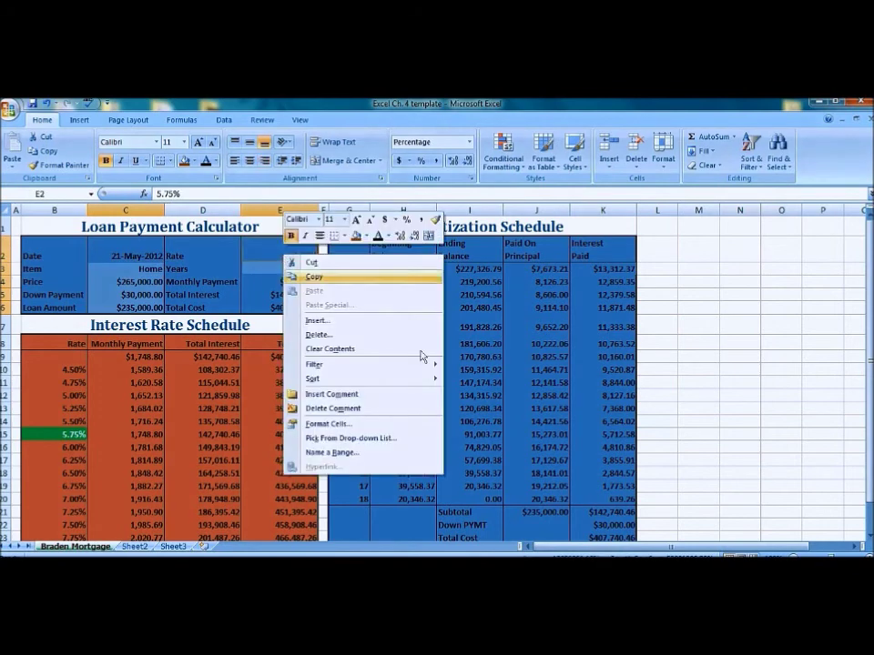
left_click(337, 427)
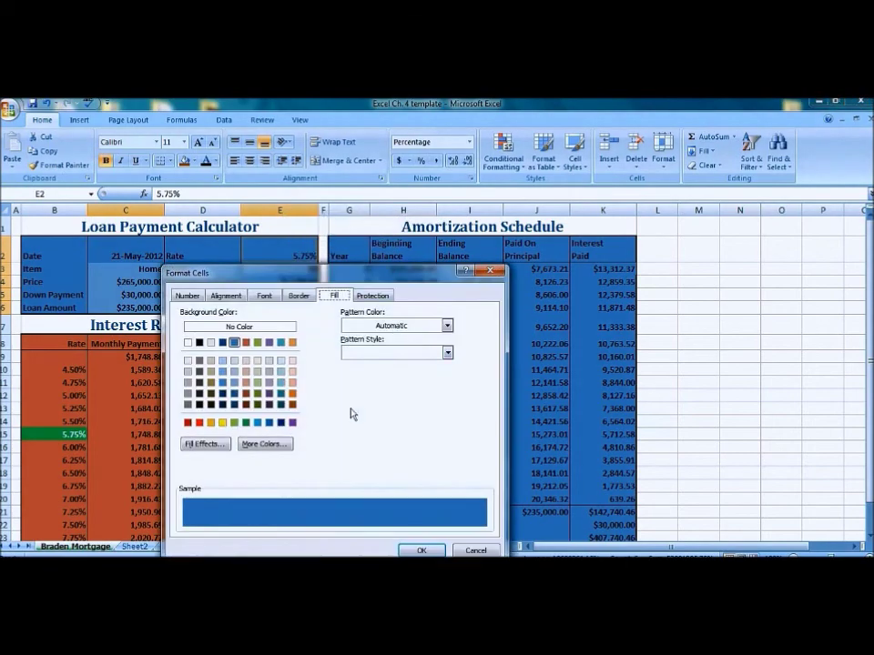
left_click(364, 295)
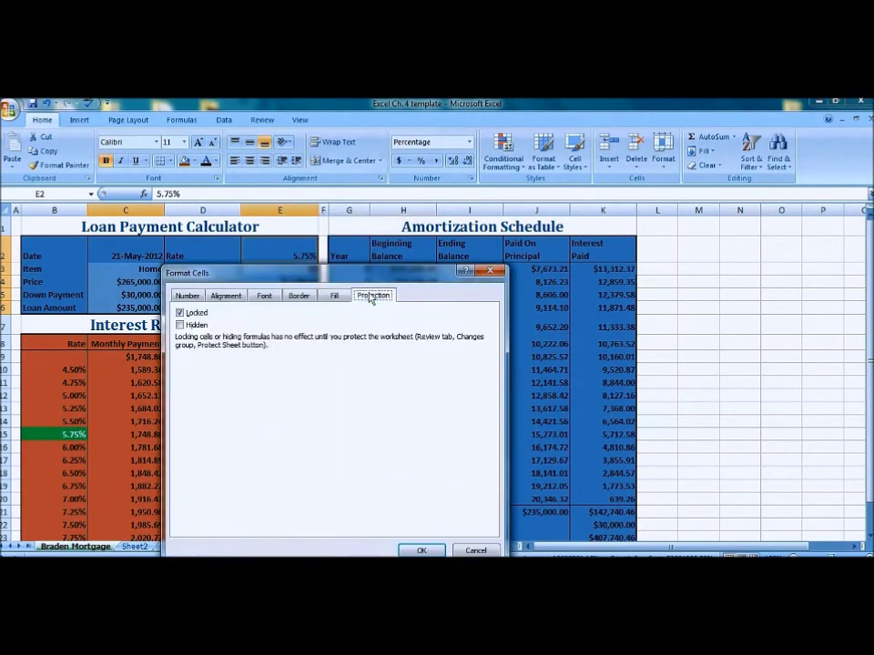
left_click(180, 313)
left_click(421, 549)
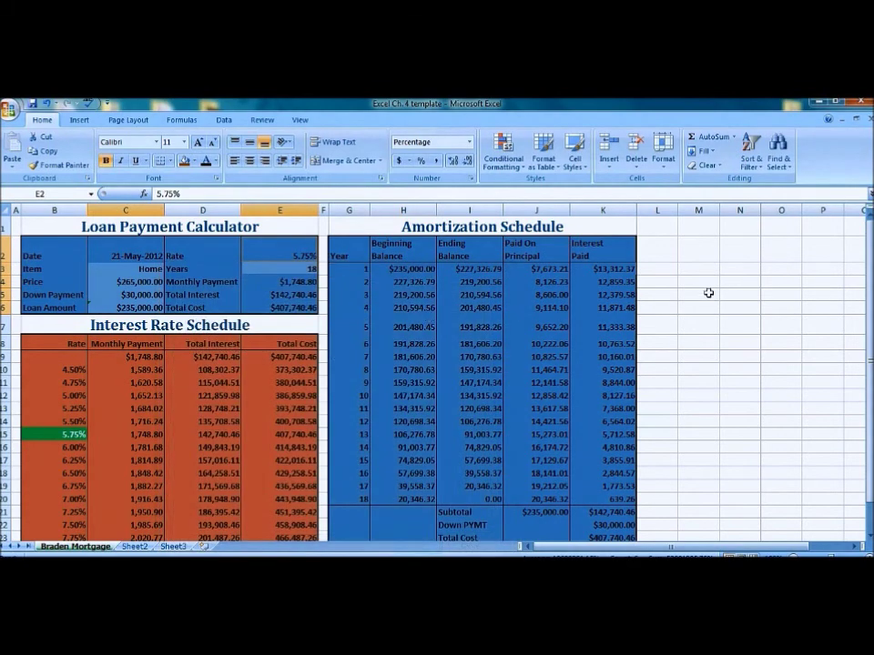
Protect the Braden Mortgage worksheet without a password.
left_click(262, 120)
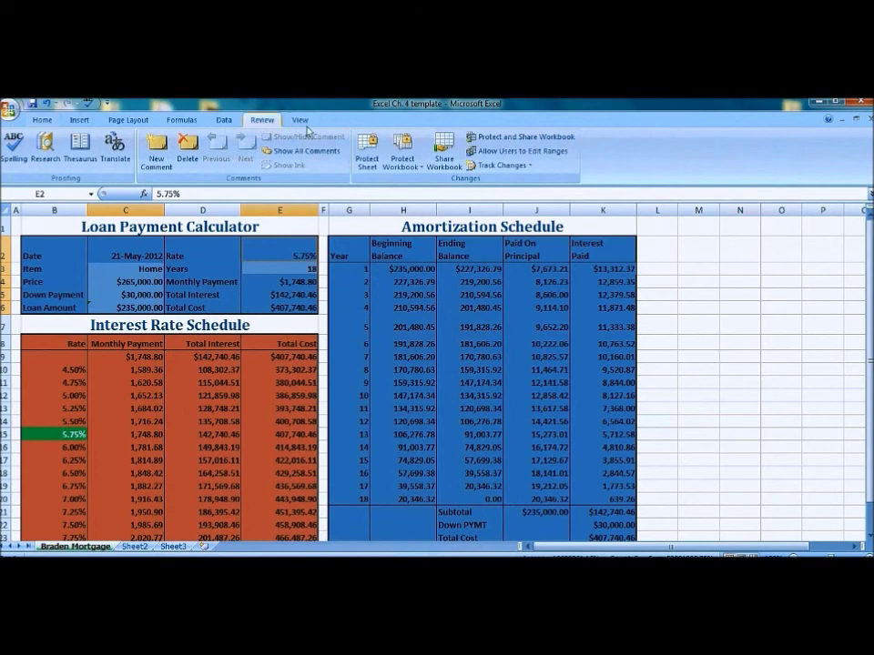
left_click(368, 148)
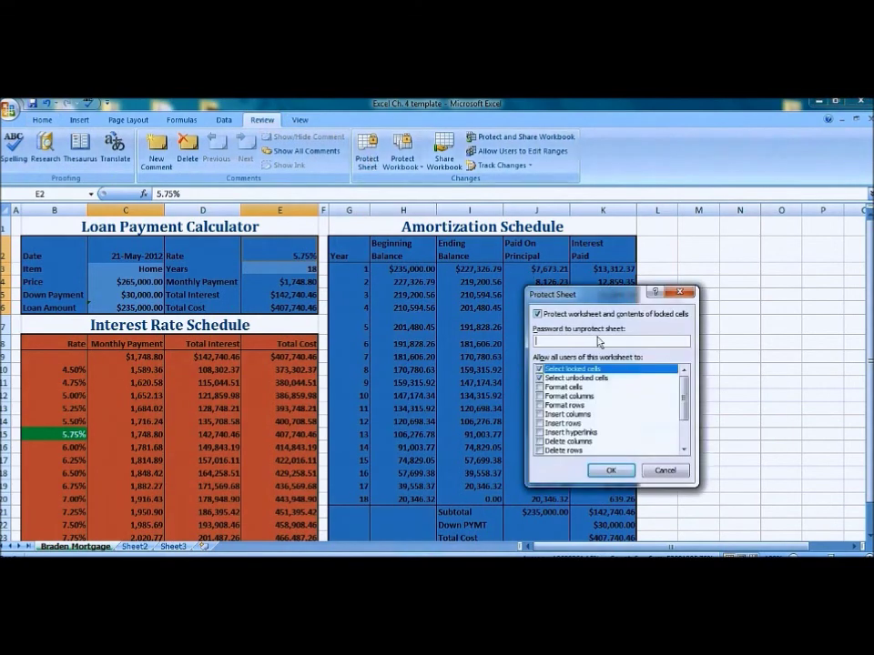
left_click(610, 471)
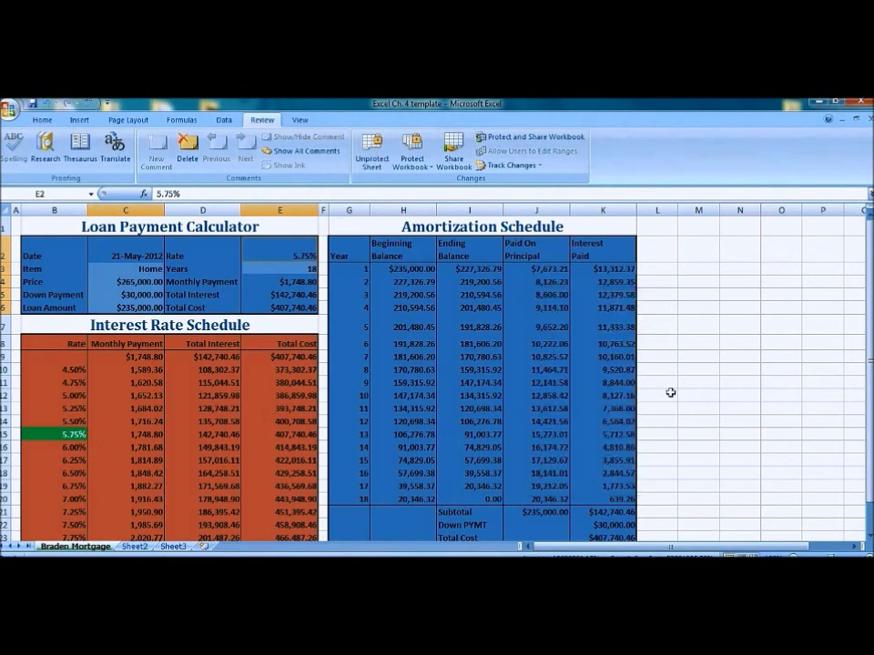
left_click(9, 110)
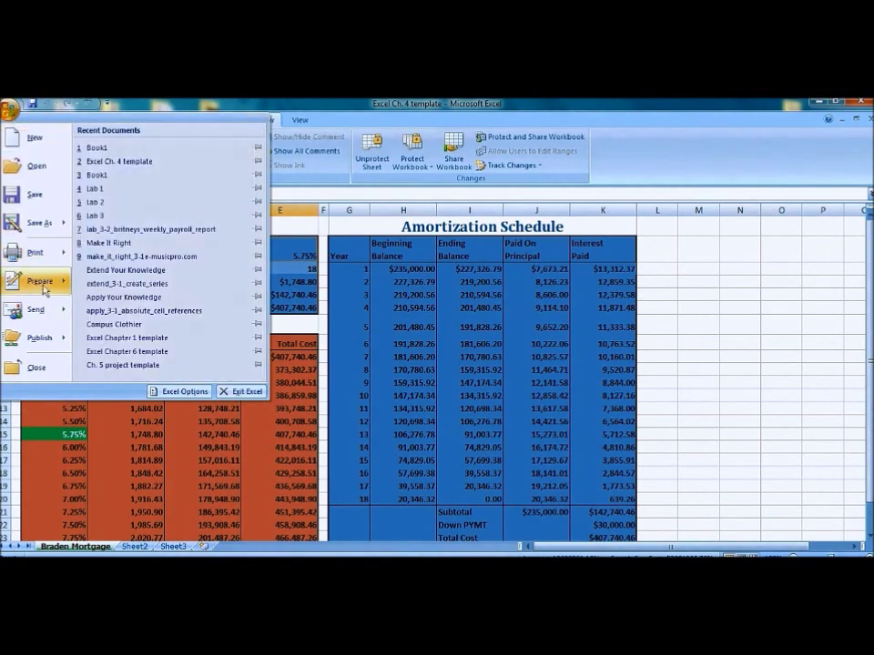
Enable the error-checking rule for formulas referring to empty cells in Excel Options.
left_click(173, 391)
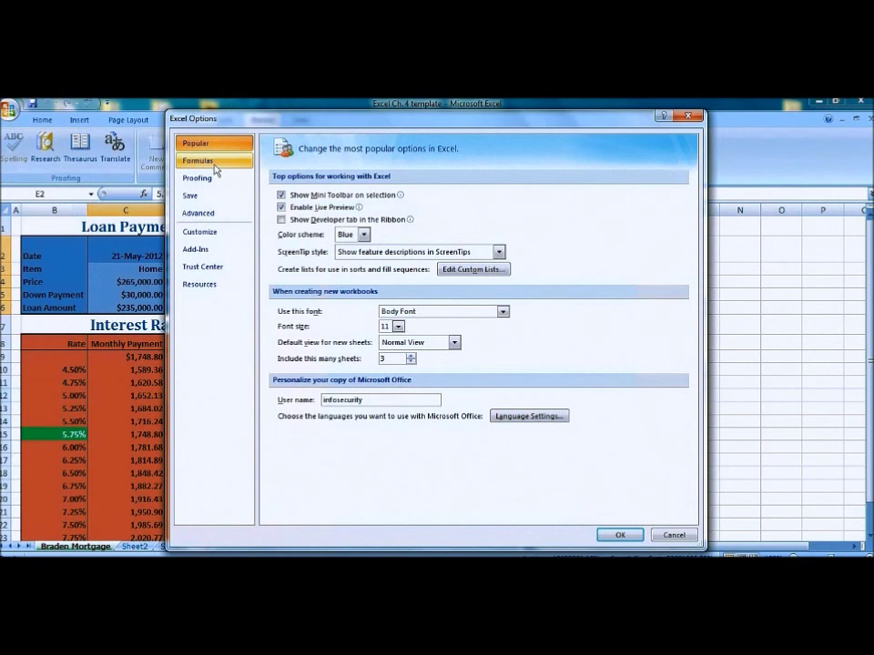
left_click(214, 168)
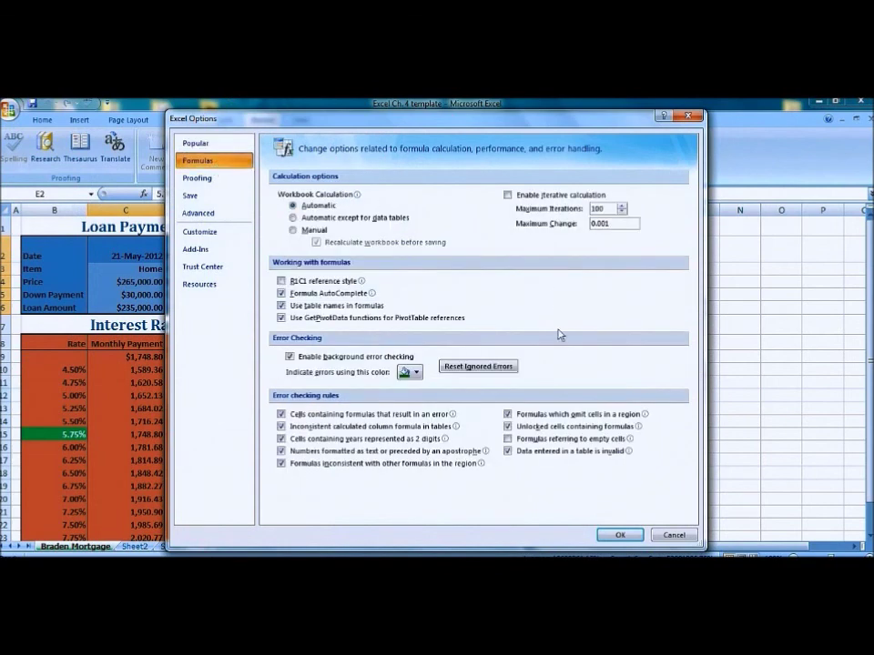
left_click(508, 438)
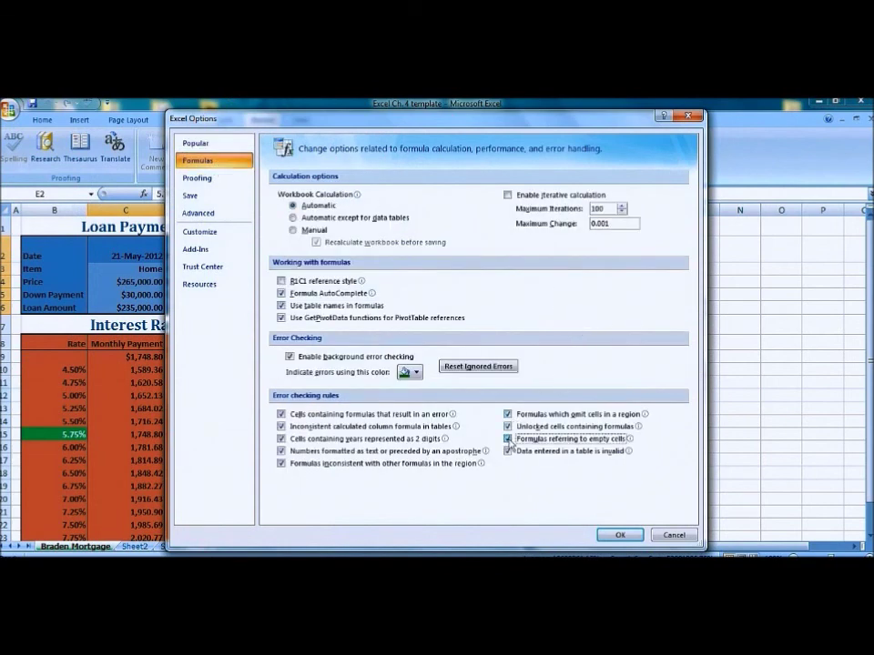
left_click(617, 539)
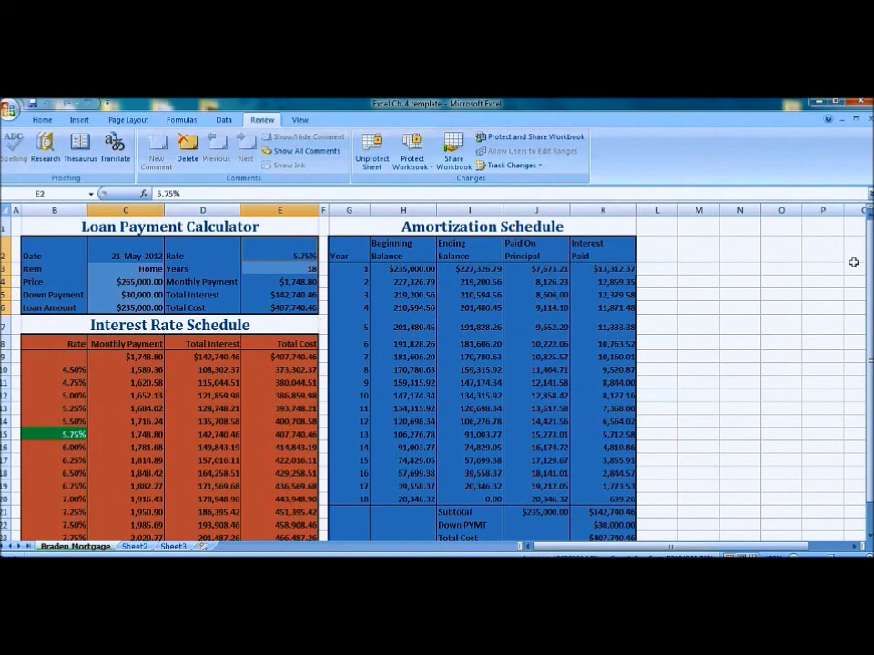
mouse_move(863, 235)
left_mouse_down()
mouse_move(852, 292)
mouse_move(854, 243)
left_mouse_up()
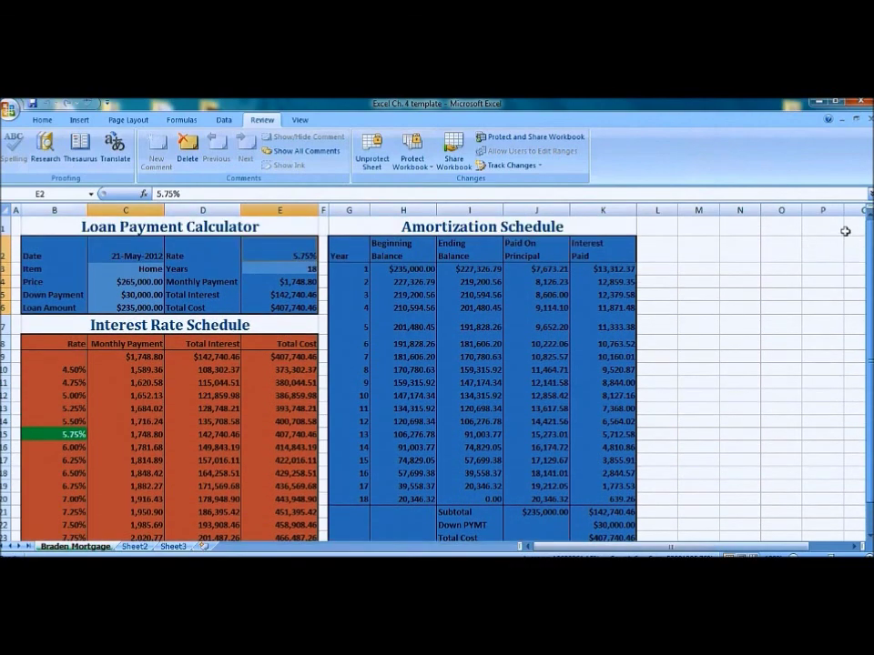